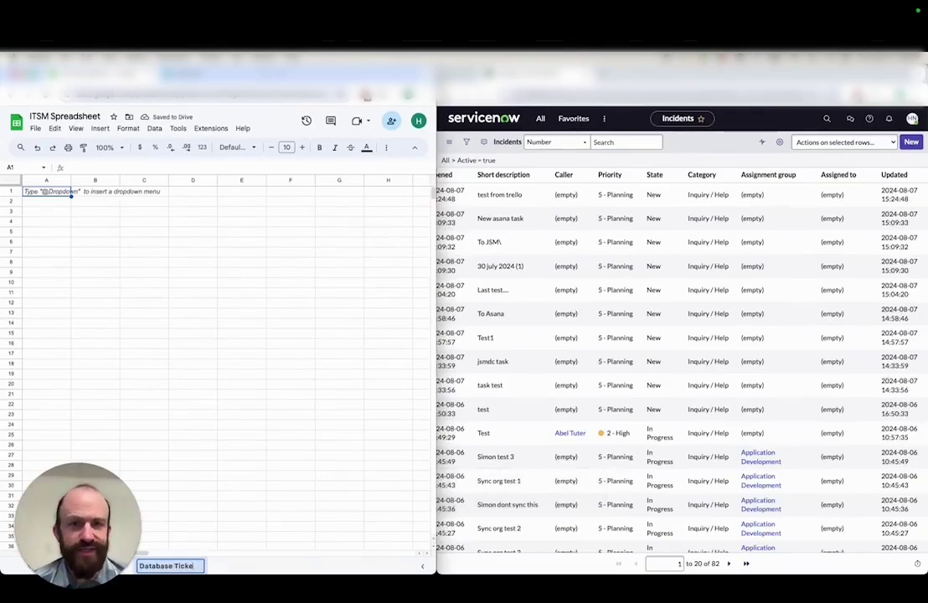
Rename the sheet tab to Database Tickets and add Unito ID and Last Modified columns with the Unito add-on
{"action": "type", "text": "s"}
{"action": "key", "text": "Return"}
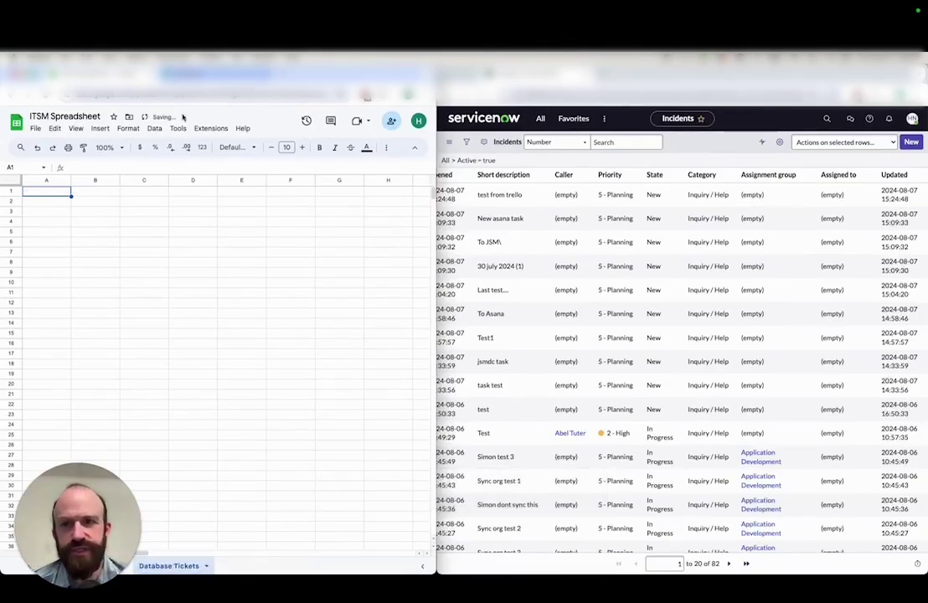
{"action": "left_click", "coordinate": [210, 129]}
{"action": "mouse_move", "coordinate": [296, 242]}
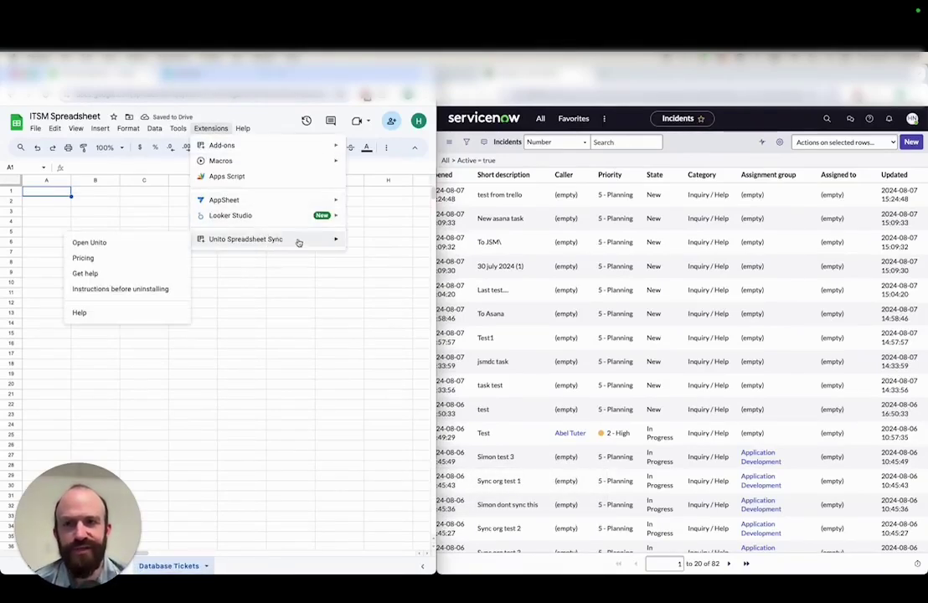
{"action": "left_click", "coordinate": [140, 244]}
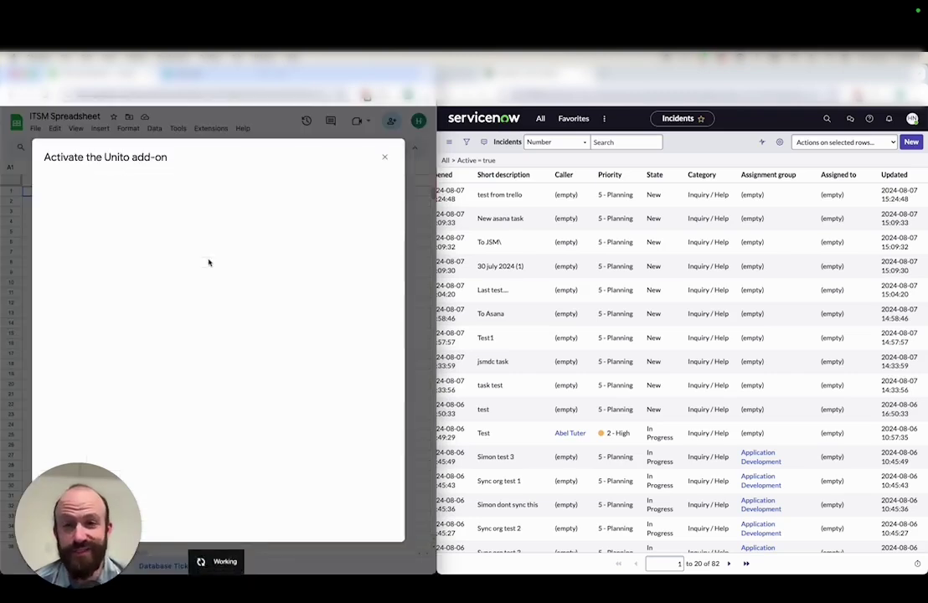
{"action": "left_click", "coordinate": [220, 396]}
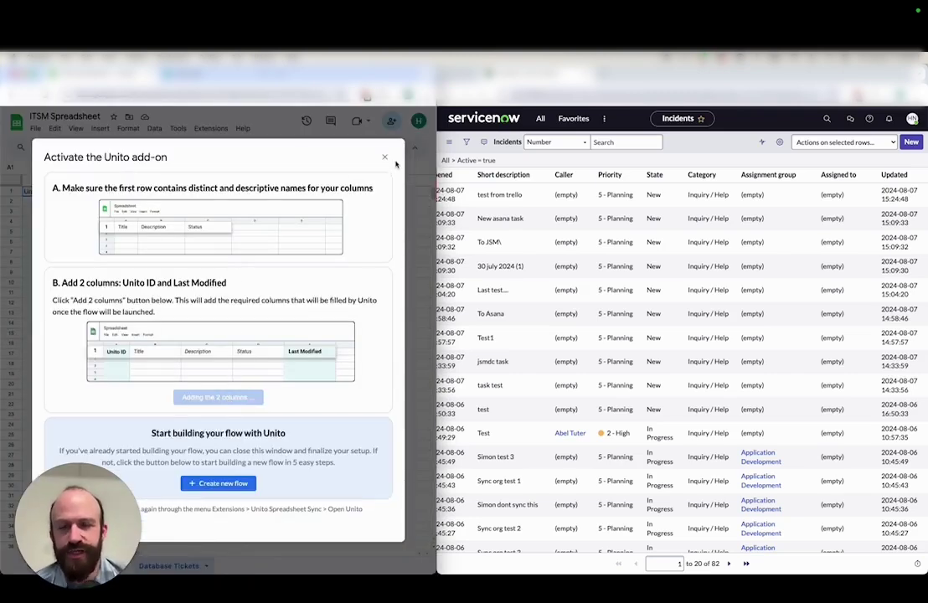
{"action": "left_click", "coordinate": [384, 157]}
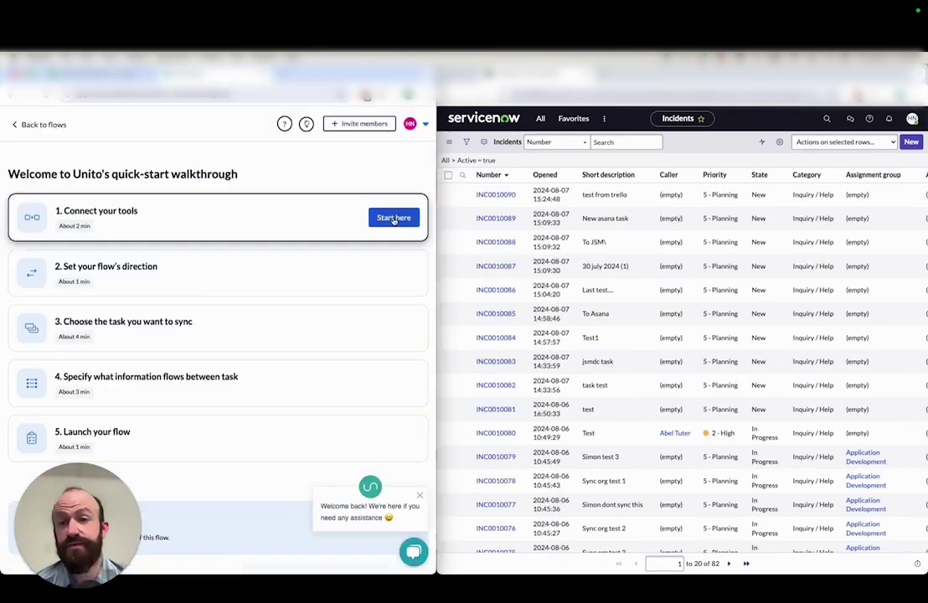
Start a new flow and choose ServiceNow as the first tool
{"action": "left_click", "coordinate": [393, 218]}
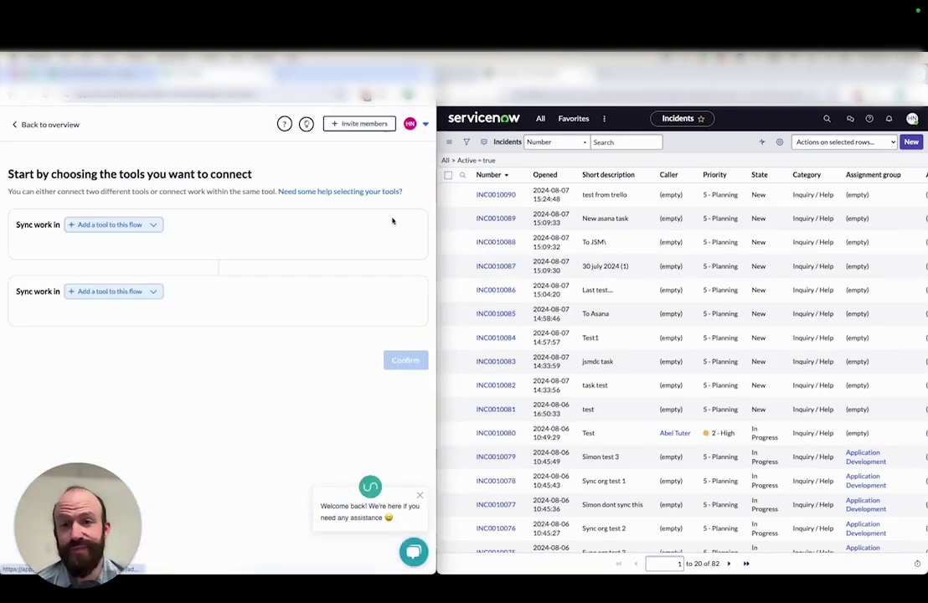
{"action": "left_click", "coordinate": [154, 226]}
{"action": "type", "text": "servicenow"}
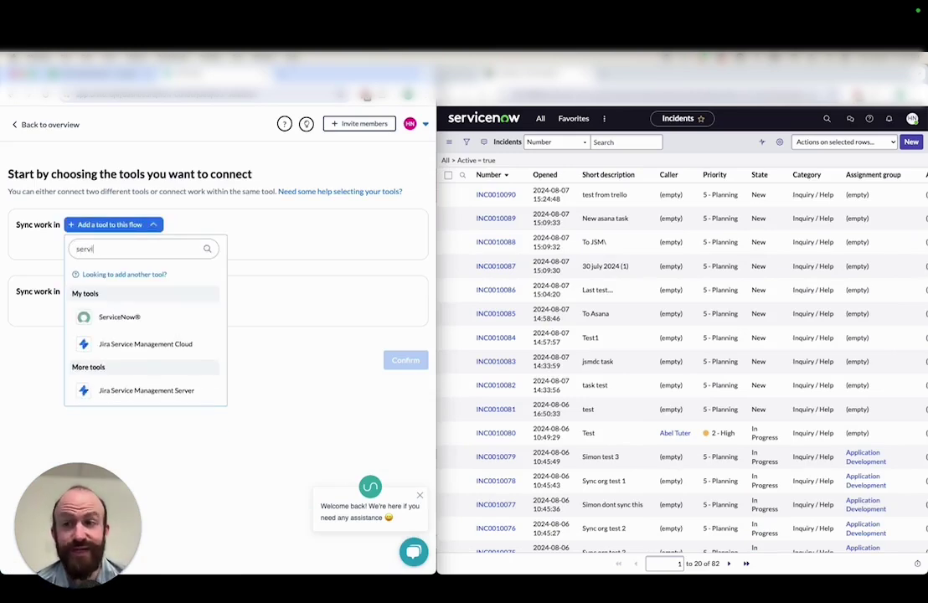
{"action": "left_click", "coordinate": [128, 315]}
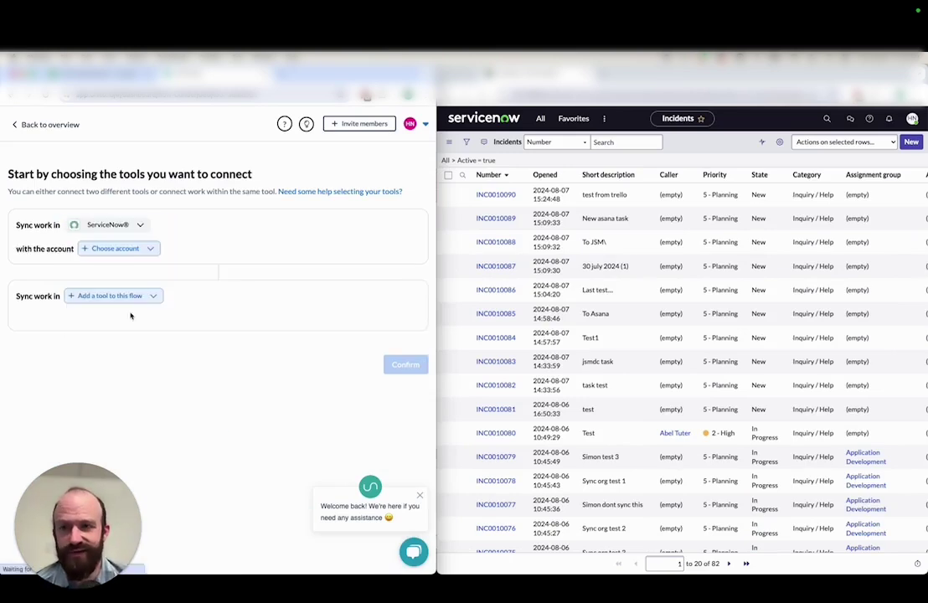
Connect a new ServiceNow account with username and password, entering the domain URL, username and password
{"action": "left_click", "coordinate": [153, 249]}
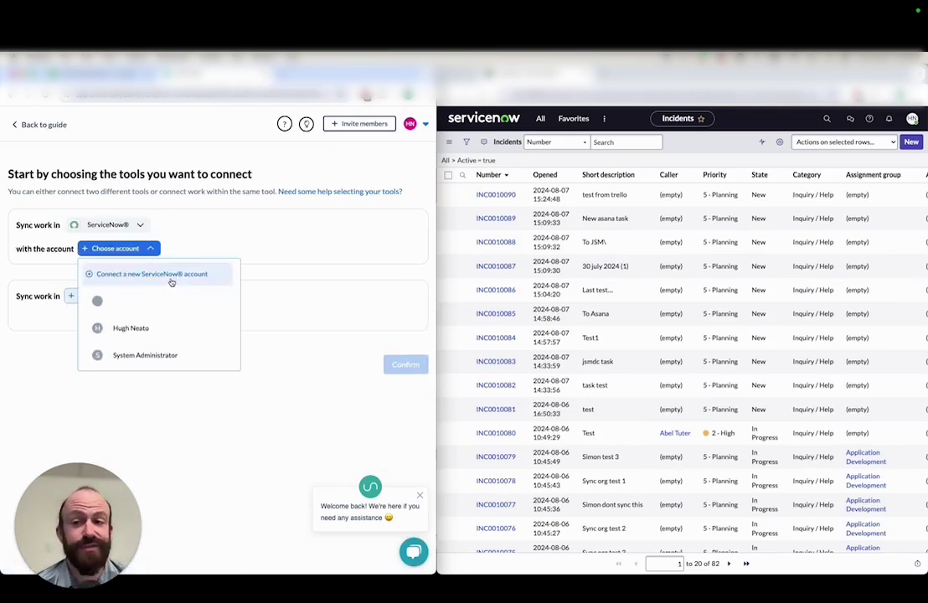
{"action": "left_click", "coordinate": [172, 275]}
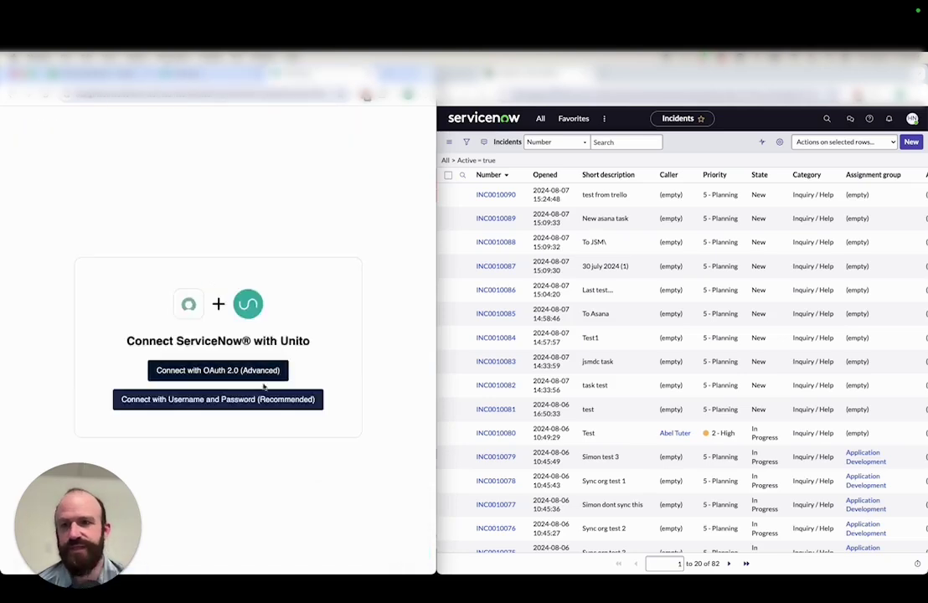
{"action": "left_click", "coordinate": [251, 399]}
{"action": "left_click", "coordinate": [181, 337]}
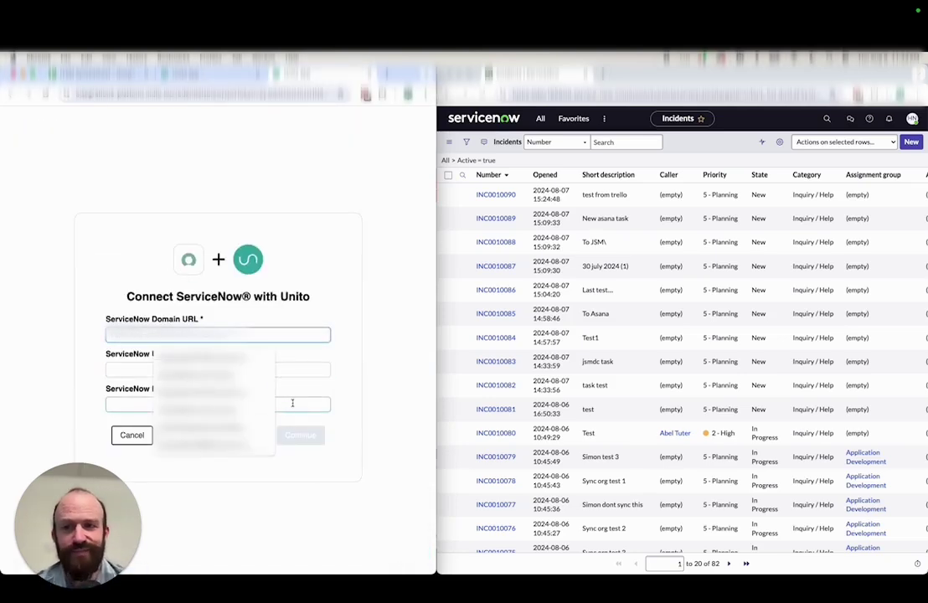
{"action": "left_click", "coordinate": [201, 393]}
{"action": "left_click", "coordinate": [243, 368]}
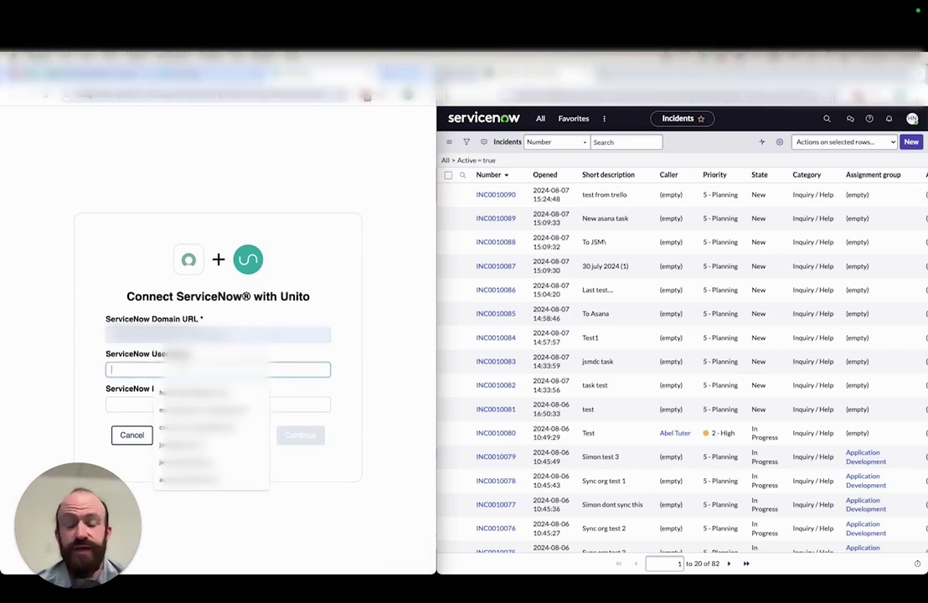
{"action": "left_click", "coordinate": [120, 405]}
{"action": "key", "text": "super+v"}
{"action": "left_click", "coordinate": [300, 434]}
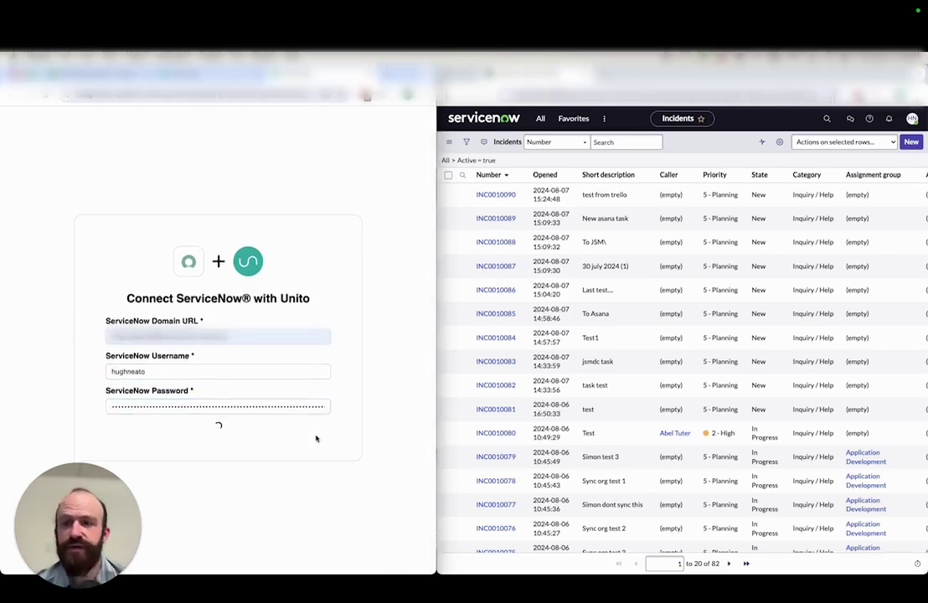
Use the newly connected ServiceNow account and sync records from the Incident table
{"action": "left_click", "coordinate": [218, 391]}
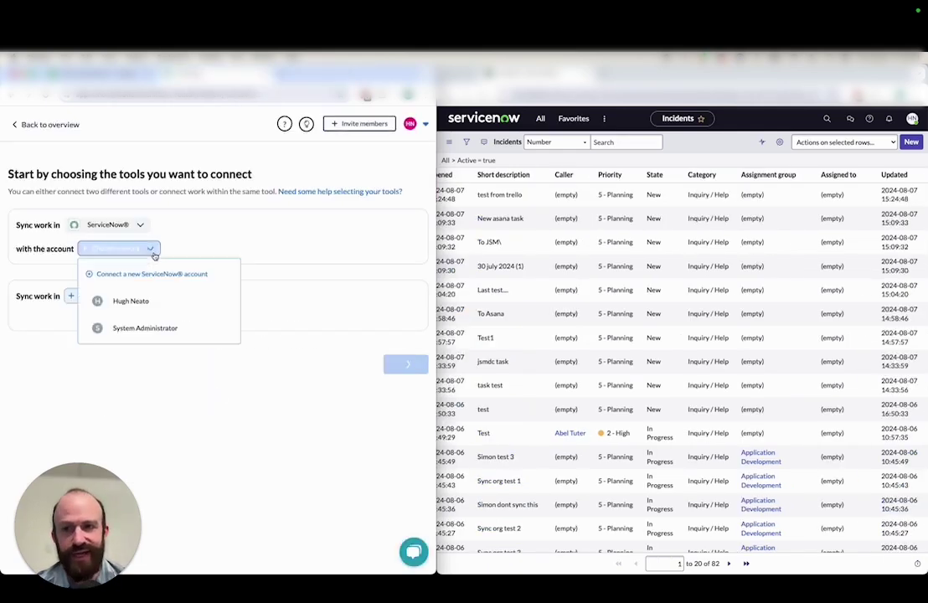
{"action": "left_click", "coordinate": [145, 299]}
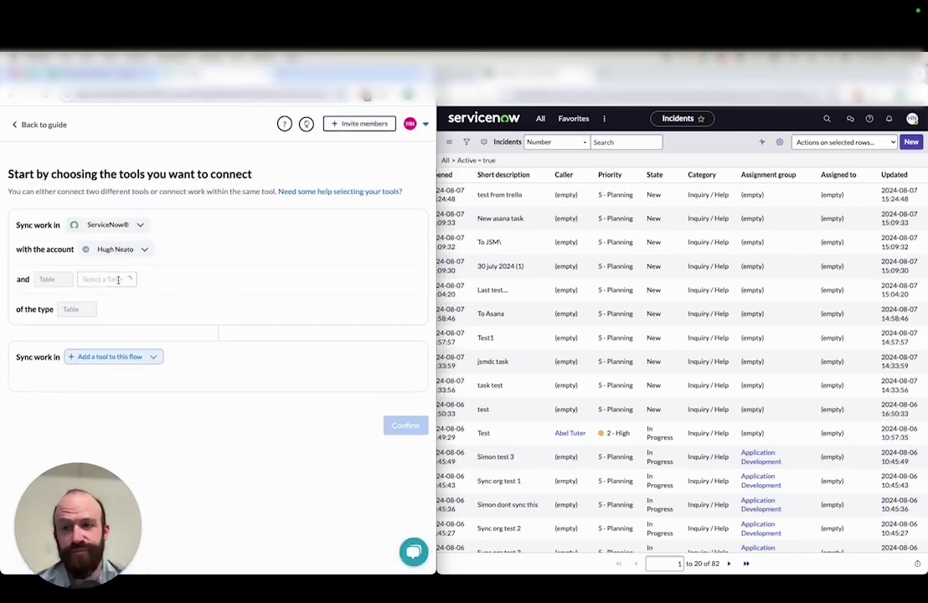
{"action": "left_click", "coordinate": [116, 279]}
{"action": "type", "text": "inci"}
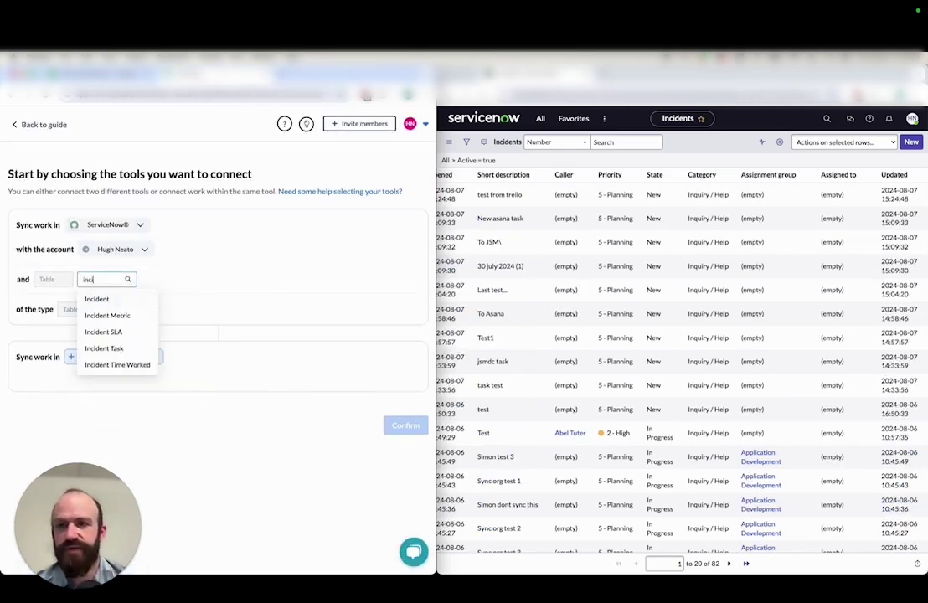
{"action": "type", "text": "dent"}
{"action": "left_click", "coordinate": [113, 296]}
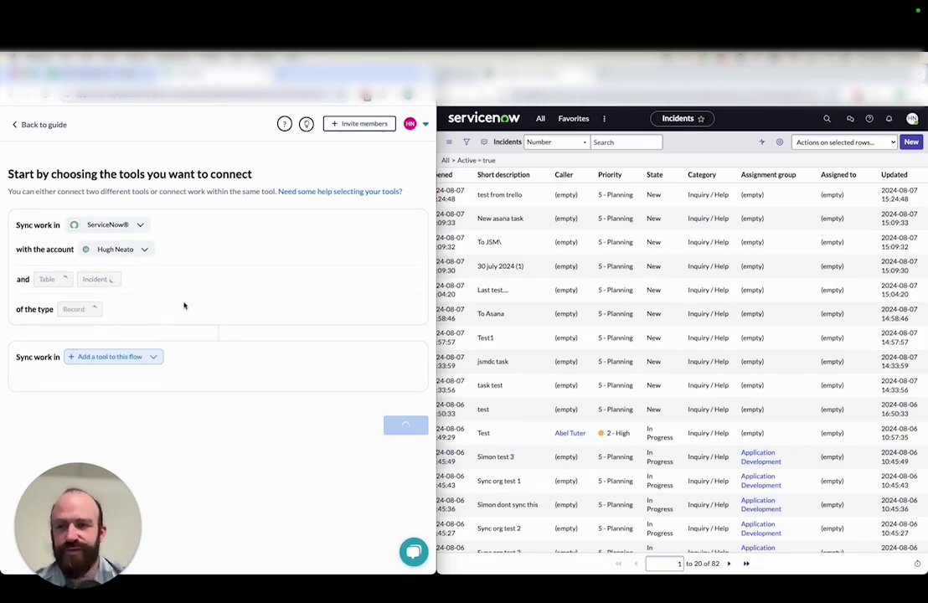
Add Google Sheets as the second tool using the user's own Google account
{"action": "left_click", "coordinate": [149, 357]}
{"action": "type", "text": "google sheets"}
{"action": "left_click", "coordinate": [144, 448]}
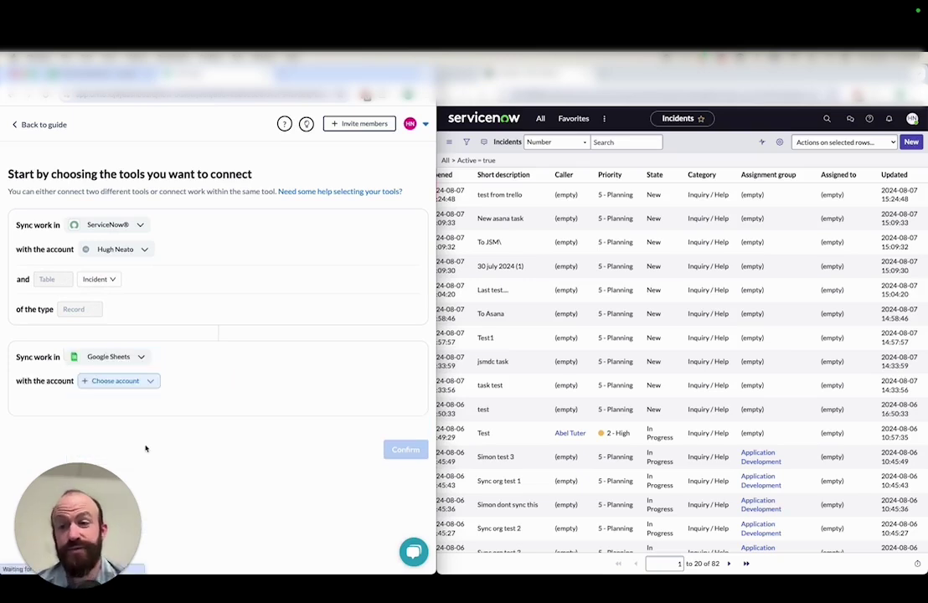
{"action": "left_click", "coordinate": [151, 382]}
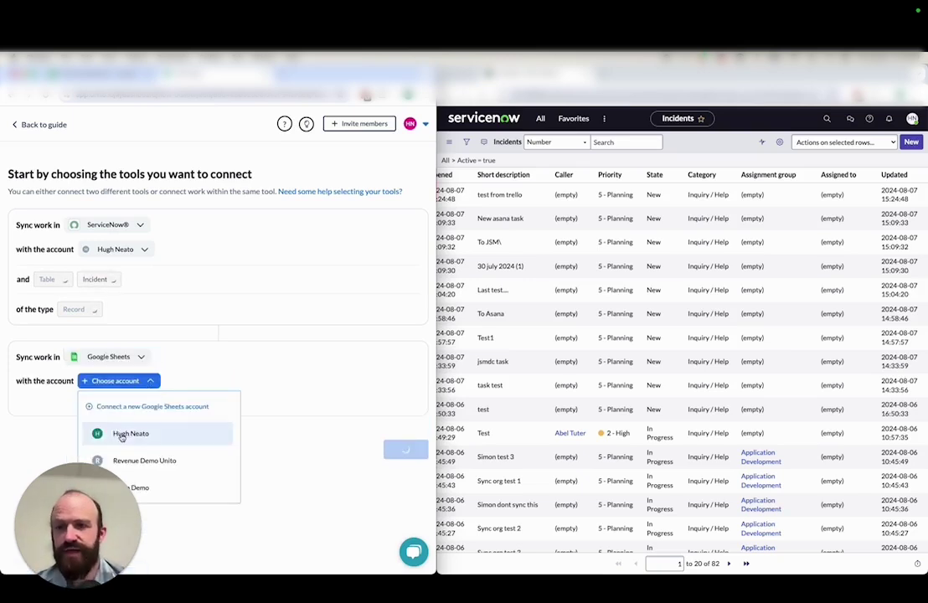
{"action": "left_click", "coordinate": [125, 433]}
Paste the spreadsheet's URL and pick the Database Tickets sheet to sync
{"action": "left_click", "coordinate": [88, 63]}
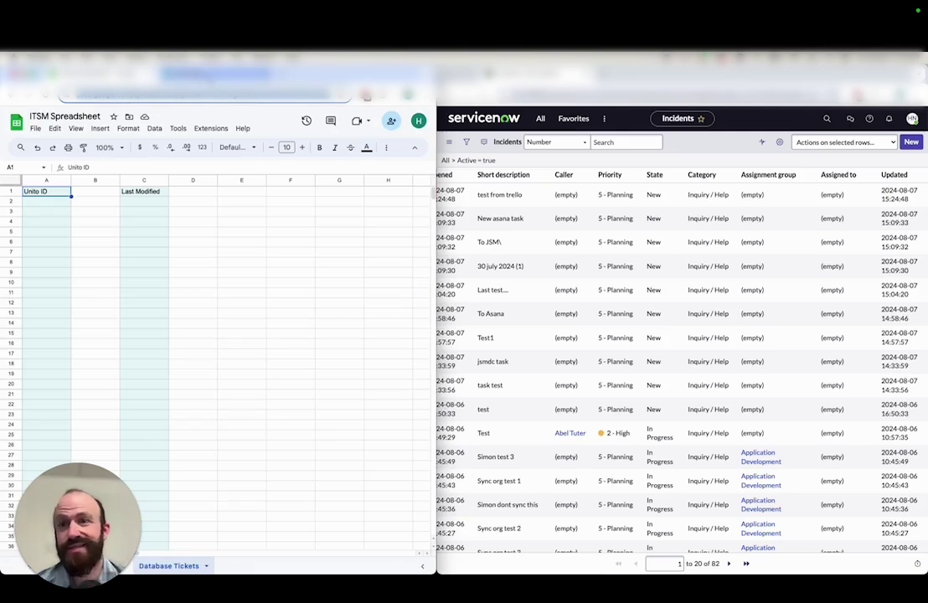
{"action": "left_click", "coordinate": [192, 65]}
{"action": "left_click", "coordinate": [96, 427]}
{"action": "key", "text": "ctrl+v"}
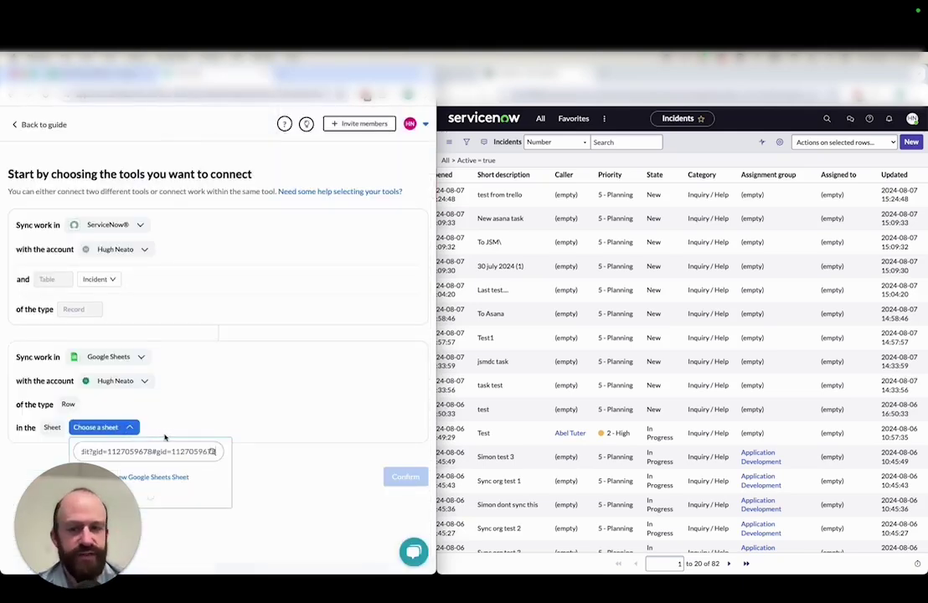
{"action": "left_click", "coordinate": [174, 517]}
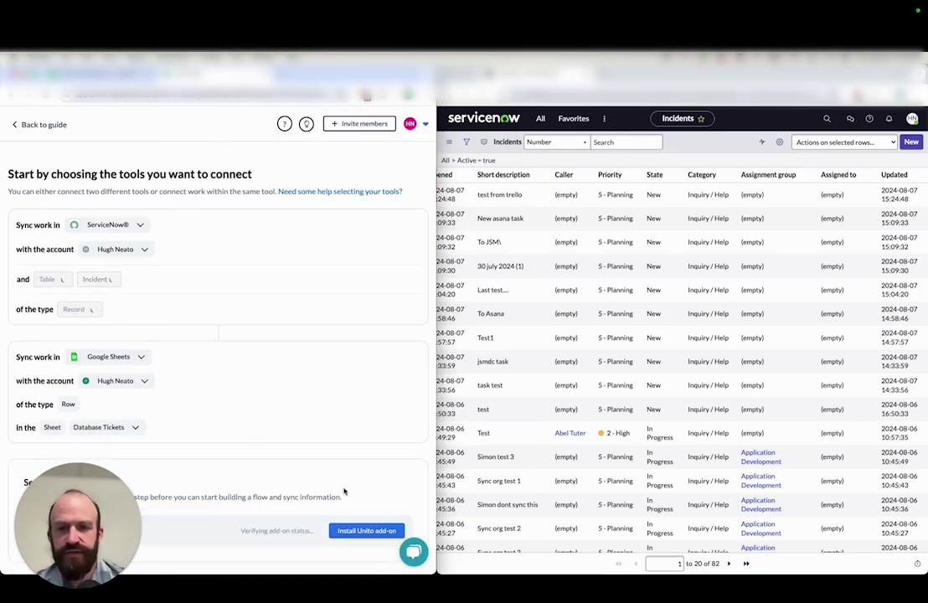
{"action": "scroll", "coordinate": [343, 492], "scroll_direction": "down", "scroll_amount": 1}
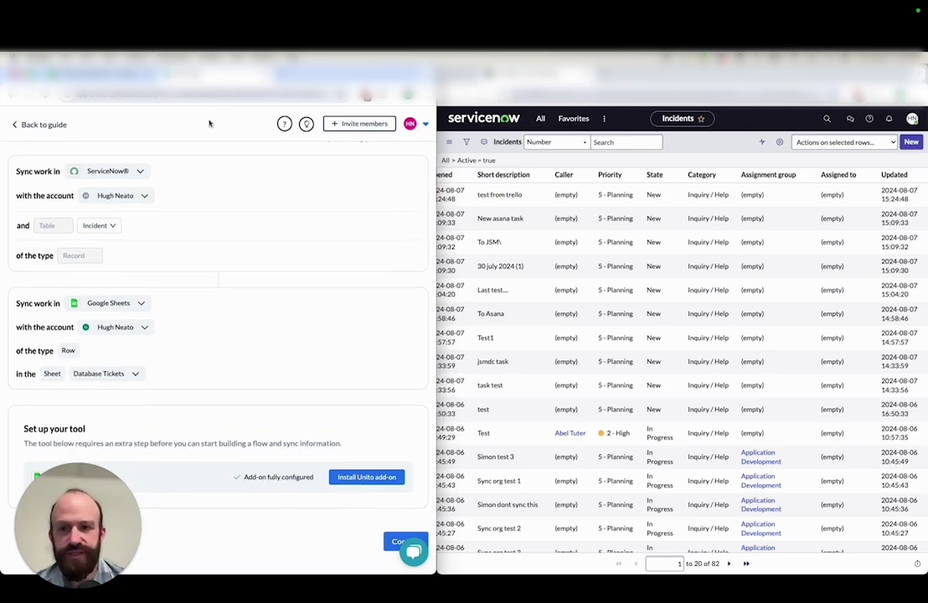
Set the flow direction to one-way from Incident to Database Tickets and confirm it
{"action": "left_click", "coordinate": [88, 67]}
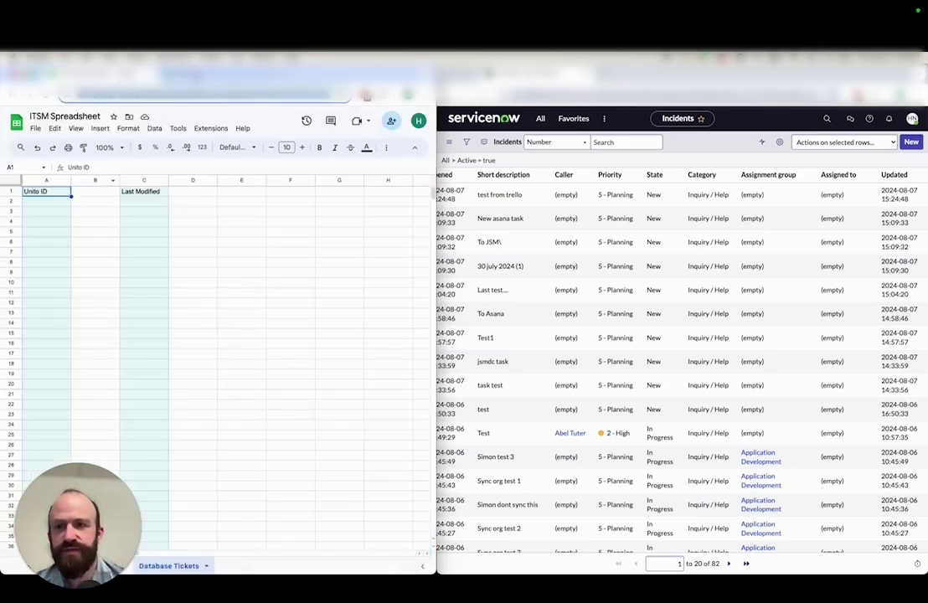
{"action": "left_click", "coordinate": [189, 66]}
{"action": "left_click", "coordinate": [387, 539]}
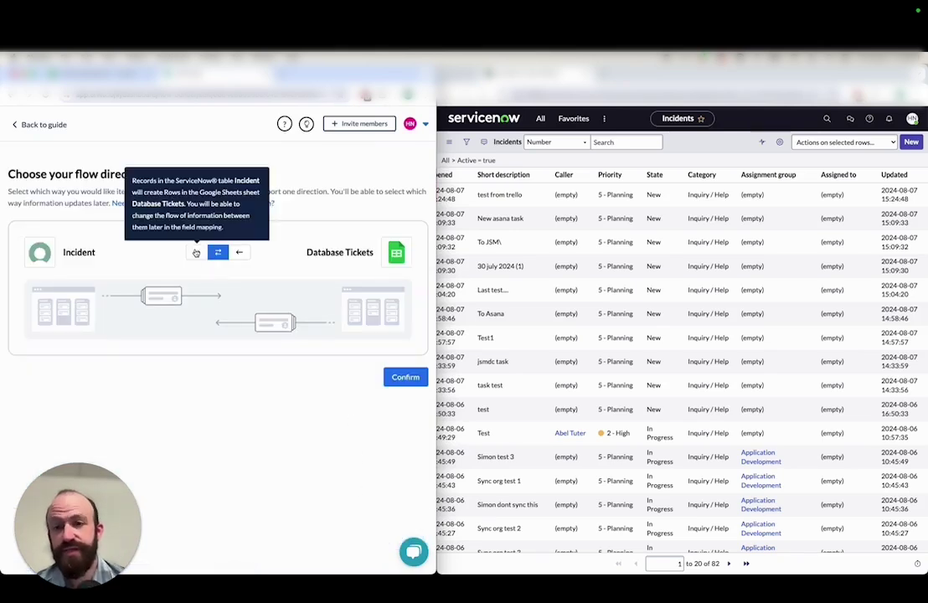
{"action": "left_click", "coordinate": [196, 252]}
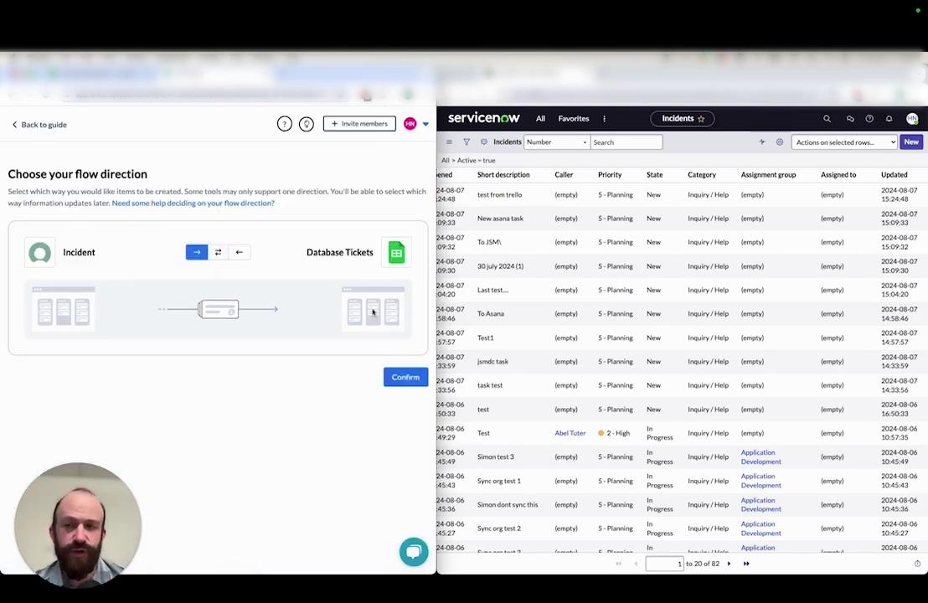
{"action": "left_click", "coordinate": [409, 376]}
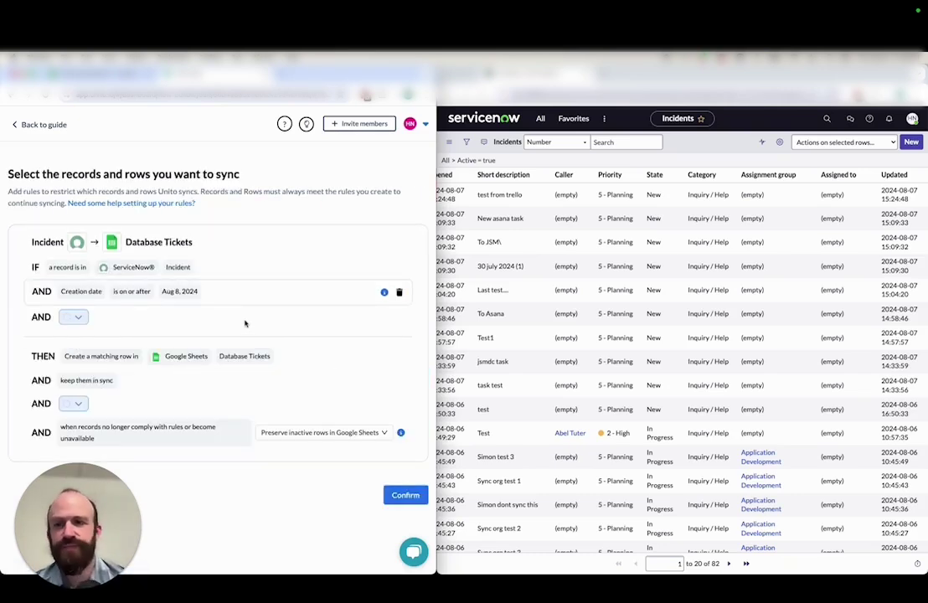
Add a Category is Database rule, delete the creation-date rule, and confirm the rules
{"action": "left_click", "coordinate": [112, 317]}
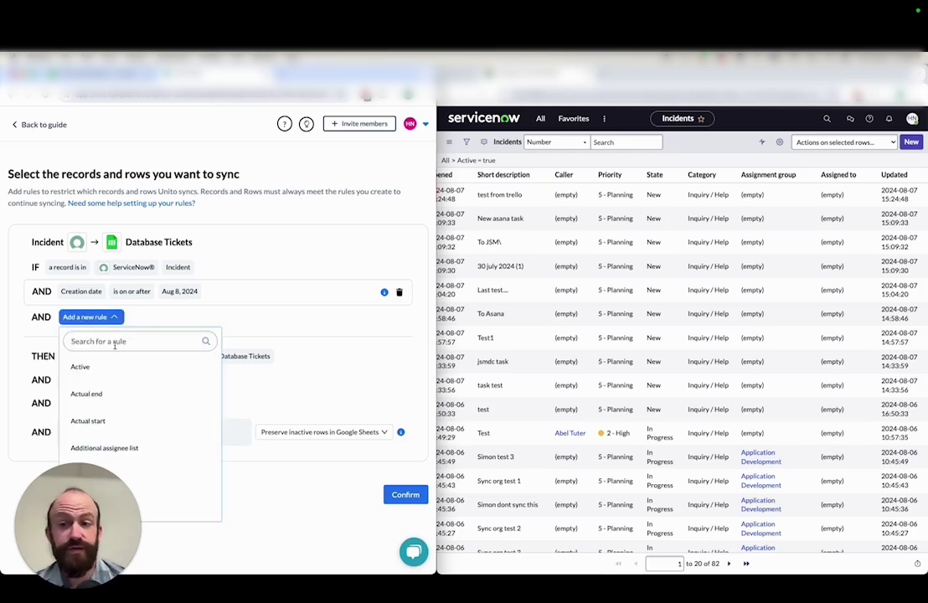
{"action": "type", "text": "cate"}
{"action": "left_click", "coordinate": [124, 372]}
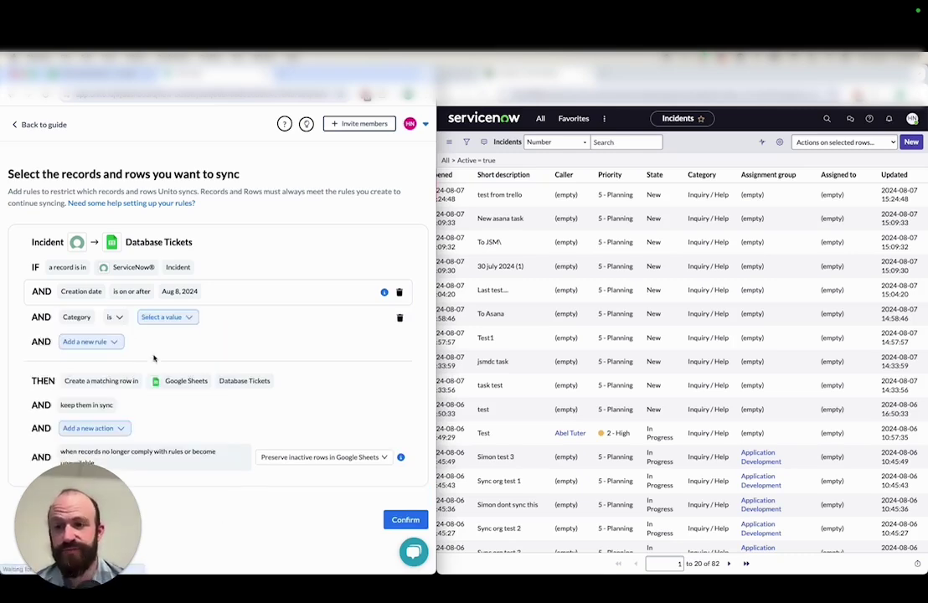
{"action": "left_click", "coordinate": [170, 319]}
{"action": "type", "text": "data"}
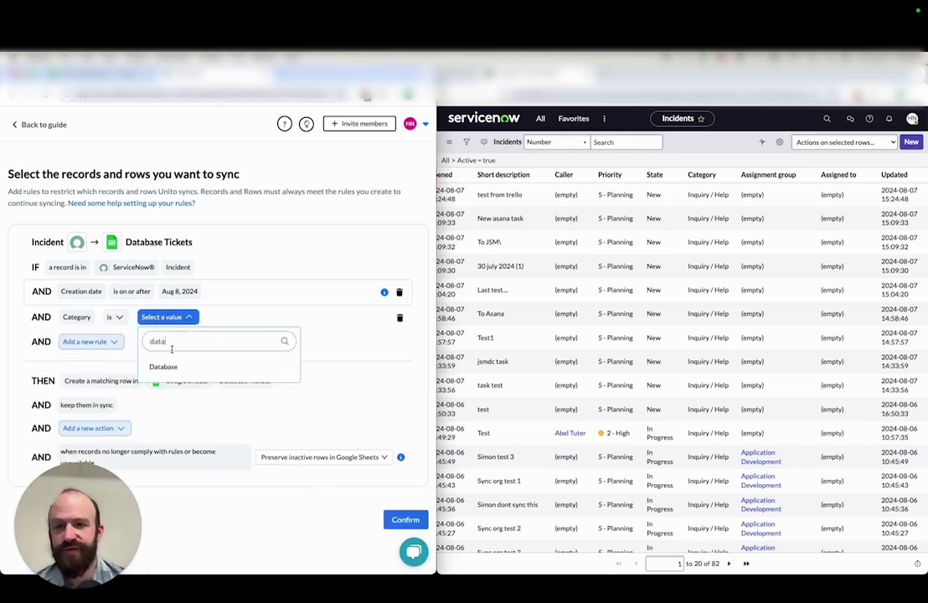
{"action": "left_click", "coordinate": [163, 366]}
{"action": "left_click", "coordinate": [399, 292]}
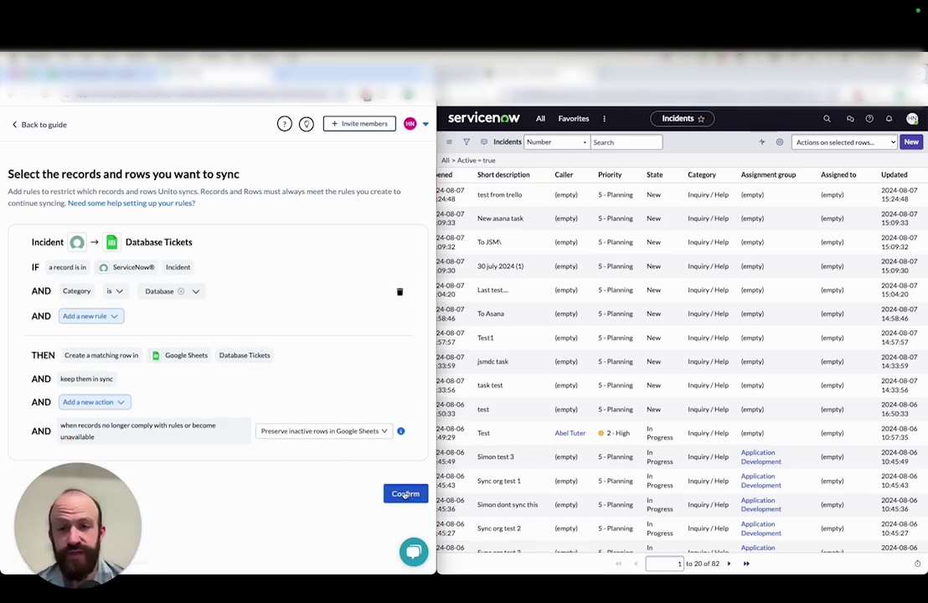
{"action": "left_click", "coordinate": [405, 494]}
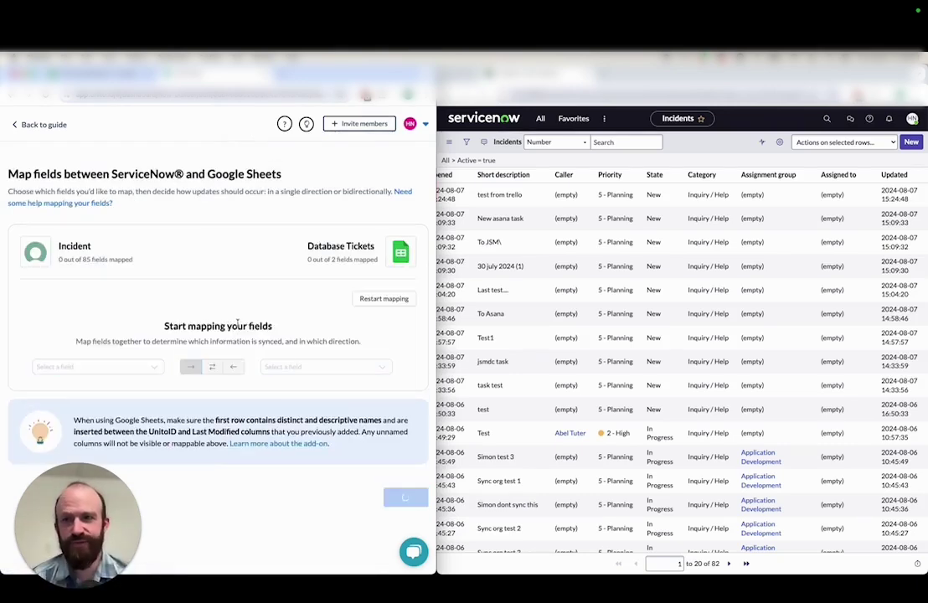
Map ServiceNow Attachments to the sheet's Attachments column
{"action": "left_click", "coordinate": [105, 73]}
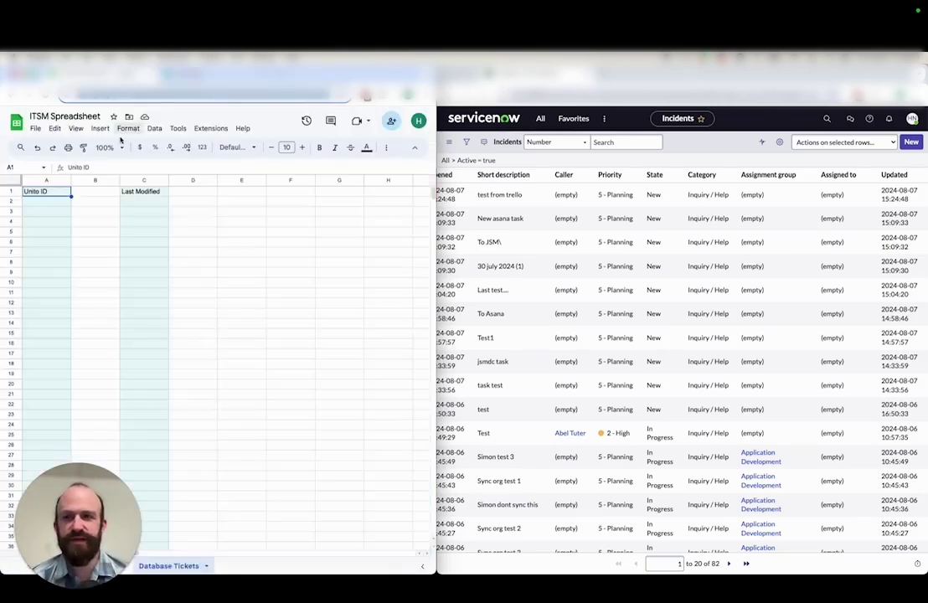
{"action": "left_click", "coordinate": [88, 191]}
{"action": "type", "text": "Attachments"}
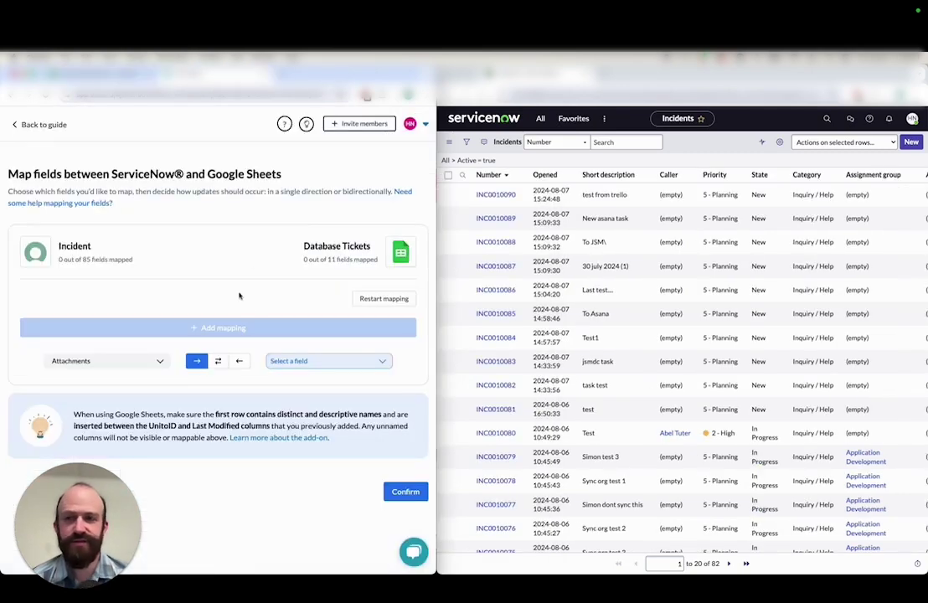
{"action": "left_click", "coordinate": [306, 362]}
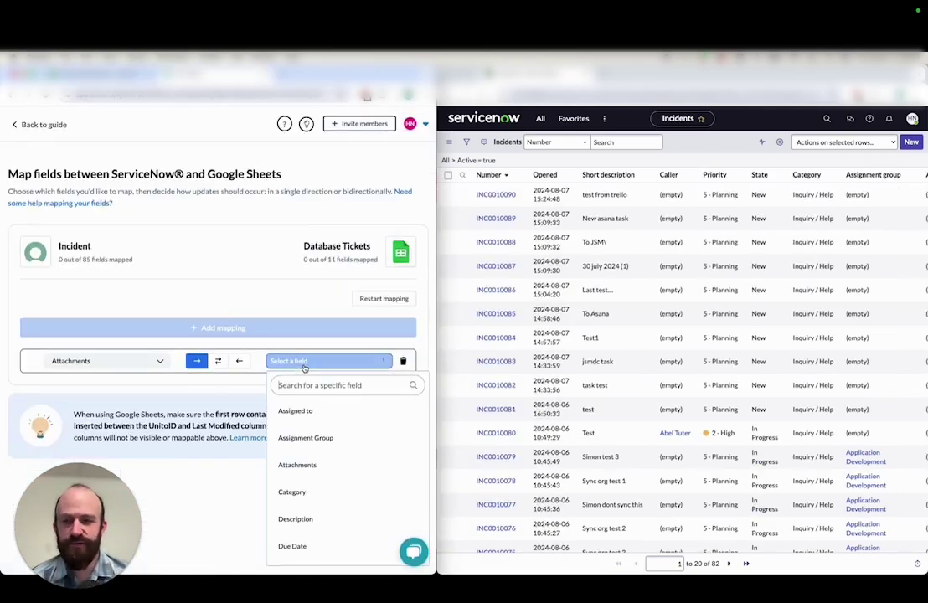
{"action": "left_click", "coordinate": [324, 466]}
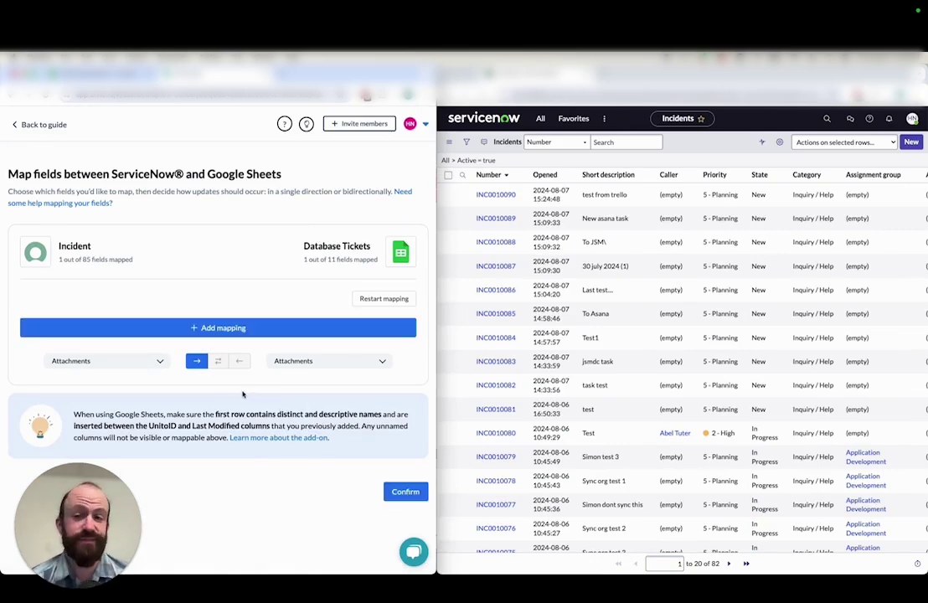
Map ServiceNow's Assigned to field to the sheet's Assigned to column
{"action": "left_click", "coordinate": [219, 329]}
{"action": "left_click", "coordinate": [157, 363]}
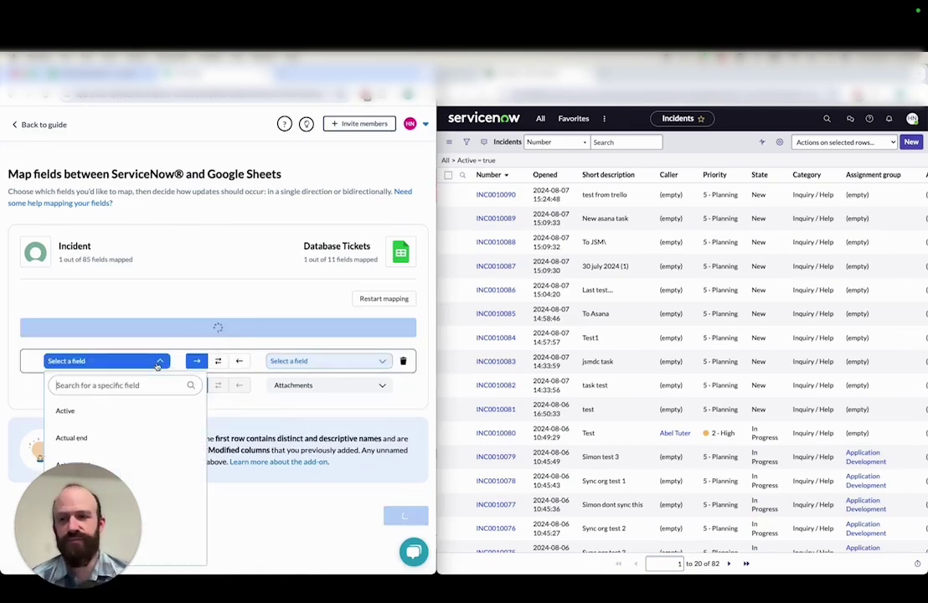
{"action": "left_click", "coordinate": [381, 360]}
{"action": "left_click", "coordinate": [375, 360]}
{"action": "left_click", "coordinate": [322, 411]}
{"action": "left_click", "coordinate": [124, 364]}
{"action": "type", "text": "ass"}
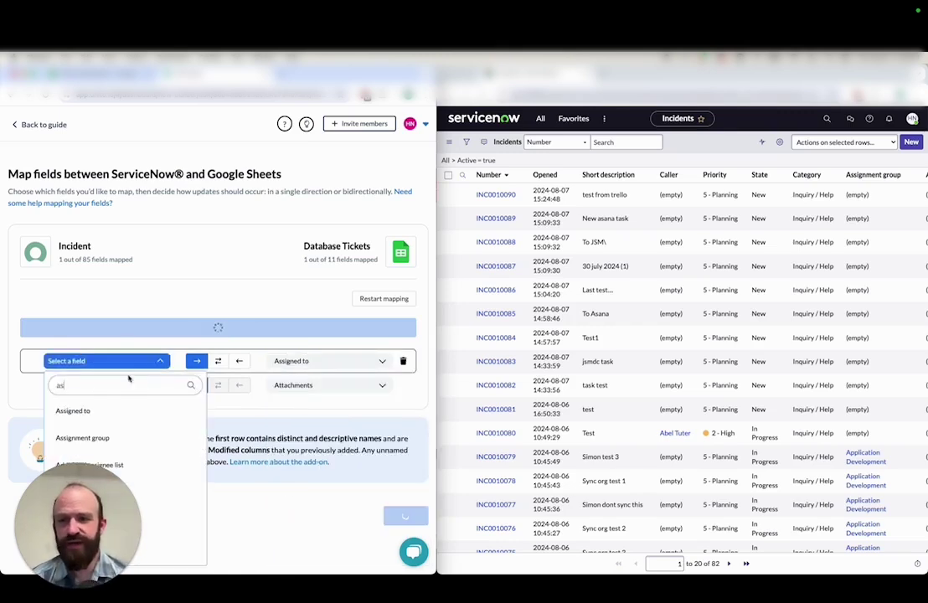
{"action": "left_click", "coordinate": [110, 410]}
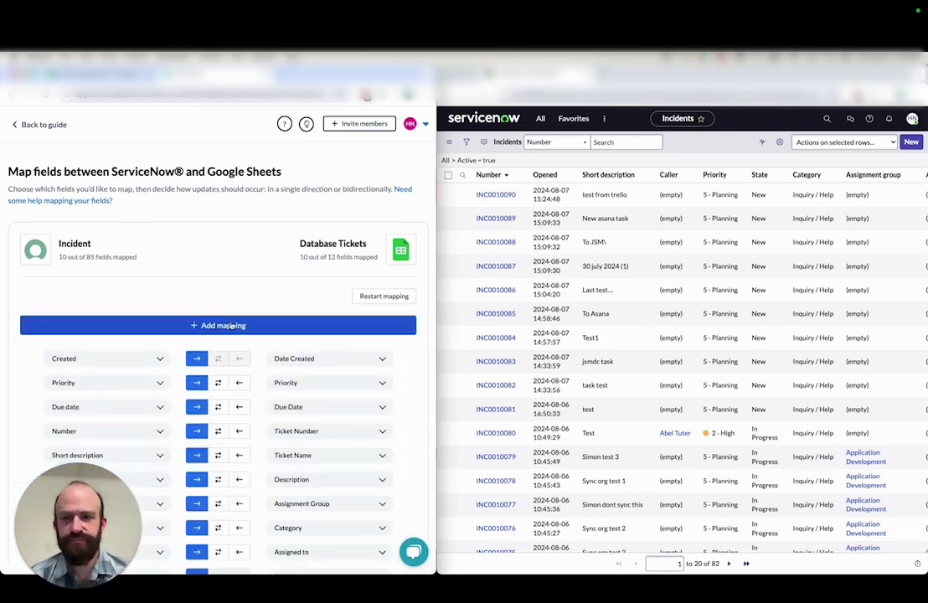
Map Link to record to the Link to ServiceNow Record column
{"action": "left_click", "coordinate": [231, 327]}
{"action": "type", "text": "link"}
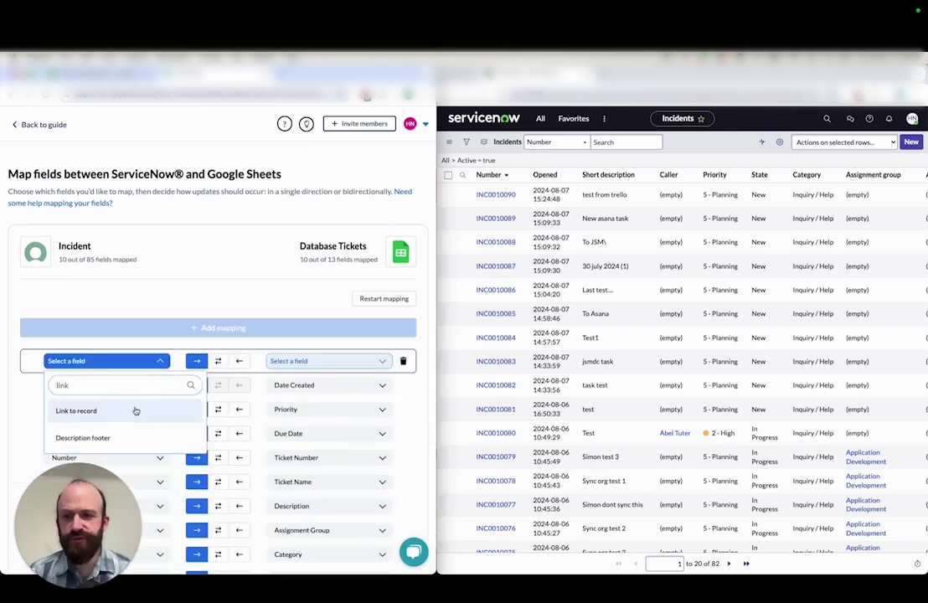
{"action": "left_click", "coordinate": [129, 410]}
{"action": "left_click", "coordinate": [312, 358]}
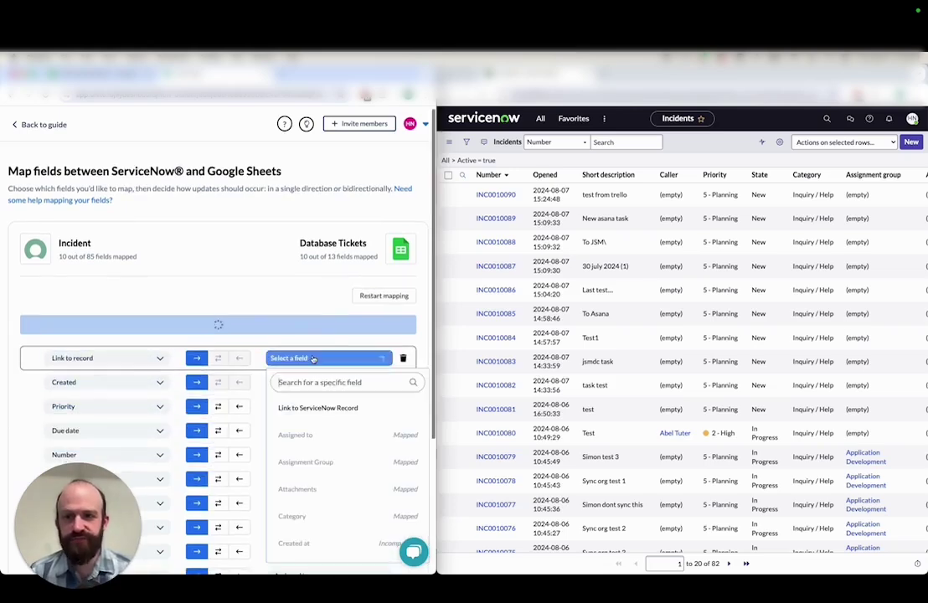
{"action": "left_click", "coordinate": [340, 408]}
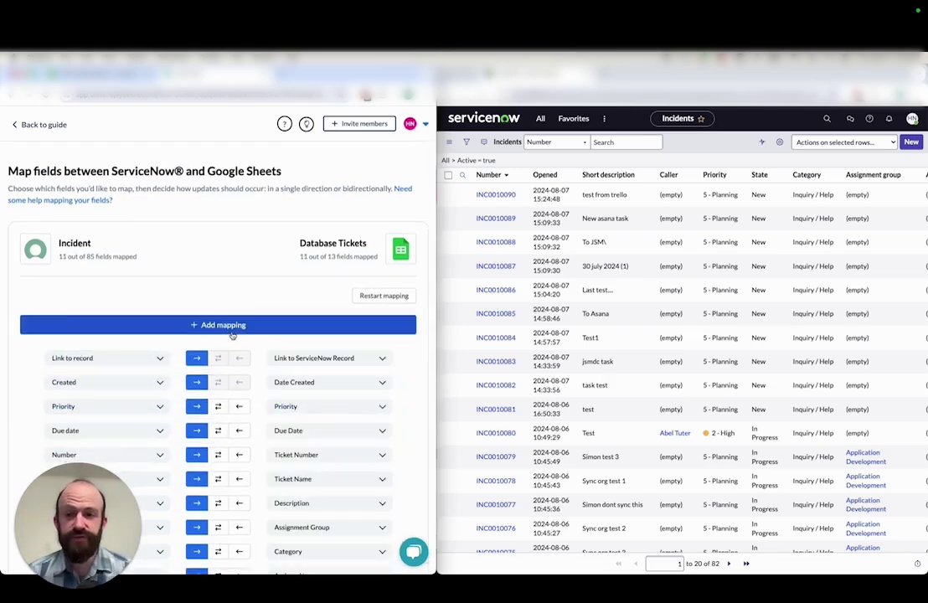
Map the sheet's Link to row column to ServiceNow's Description footer
{"action": "left_click", "coordinate": [231, 325]}
{"action": "left_click", "coordinate": [297, 360]}
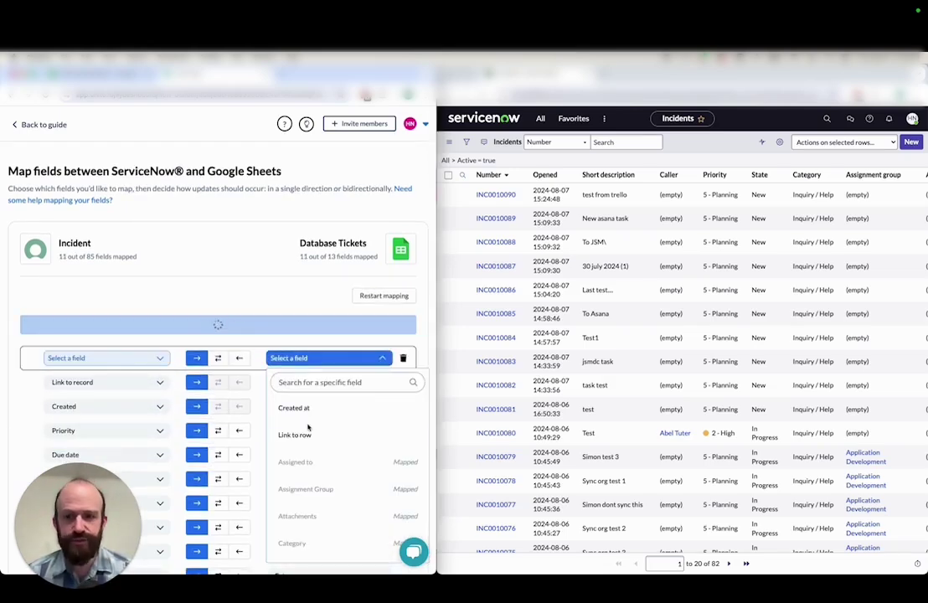
{"action": "left_click", "coordinate": [295, 435]}
{"action": "left_click", "coordinate": [153, 360]}
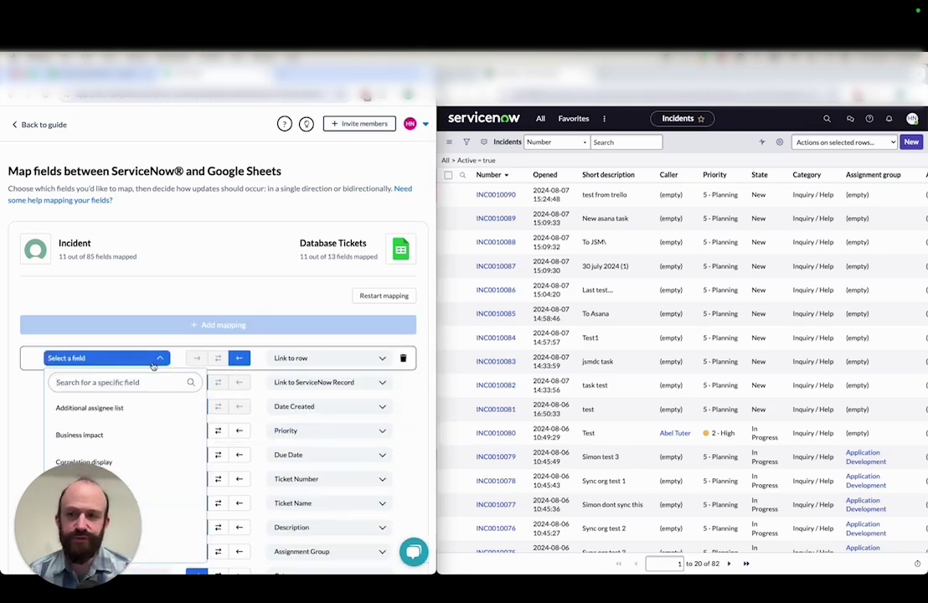
{"action": "type", "text": "descri"}
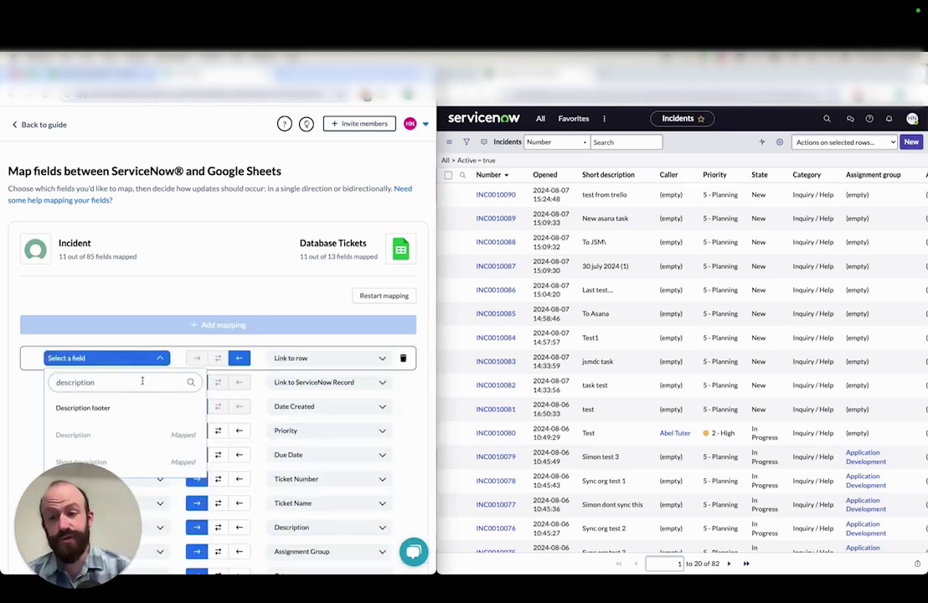
{"action": "type", "text": "ption"}
{"action": "left_click", "coordinate": [117, 406]}
{"action": "scroll", "coordinate": [416, 376], "scroll_direction": "down", "scroll_amount": 2}
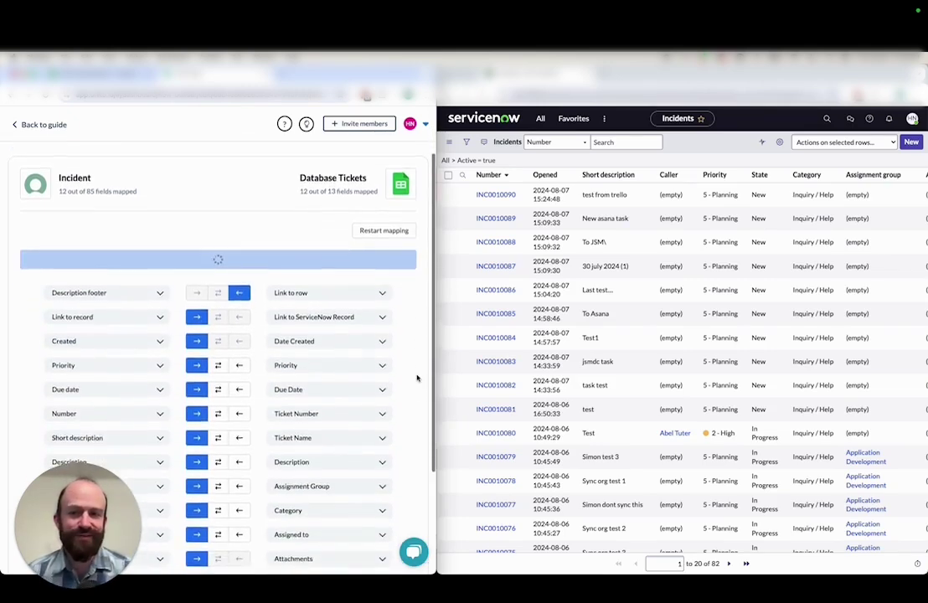
{"action": "scroll", "coordinate": [416, 378], "scroll_direction": "down", "scroll_amount": 3}
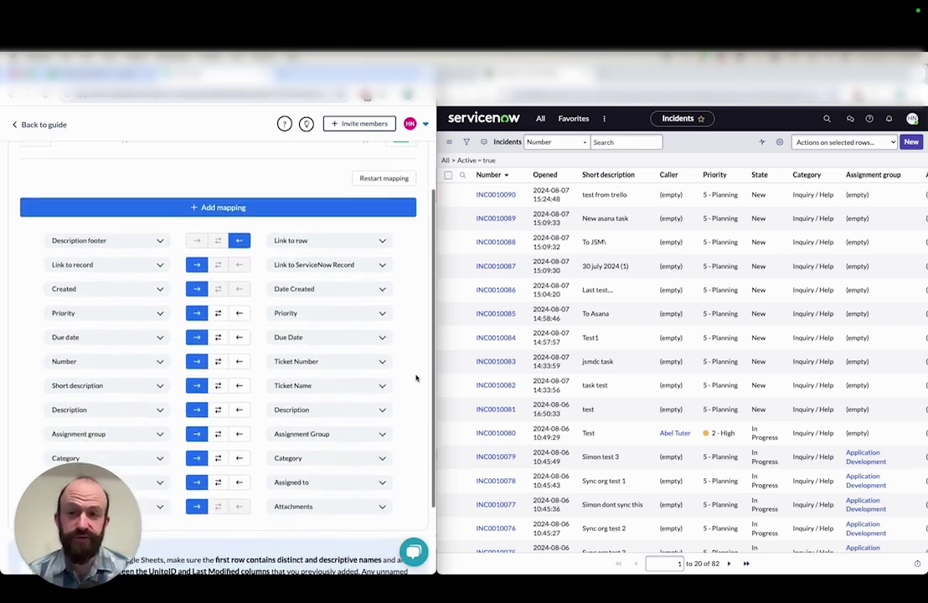
{"action": "scroll", "coordinate": [416, 377], "scroll_direction": "down", "scroll_amount": 1}
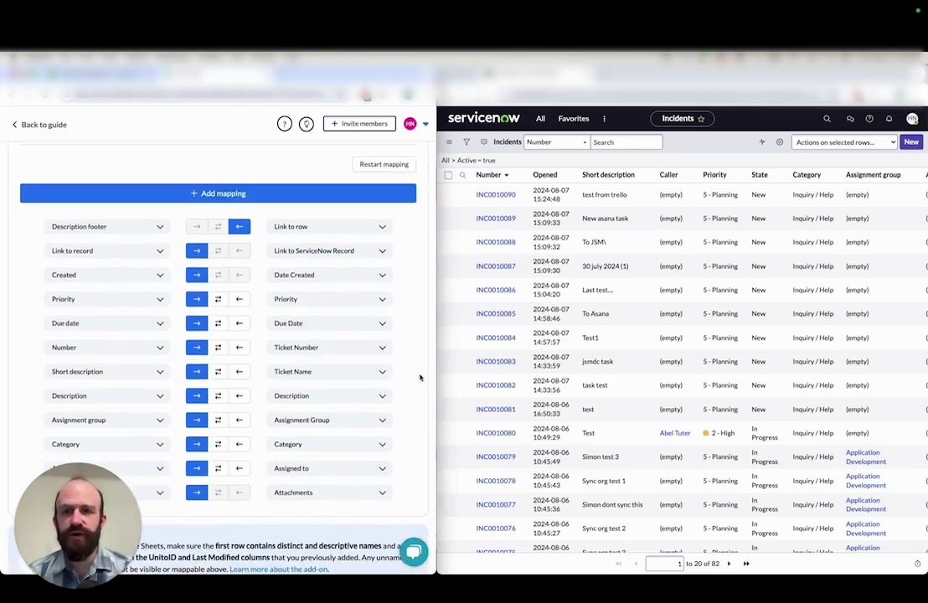
{"action": "scroll", "coordinate": [421, 377], "scroll_direction": "down", "scroll_amount": 2}
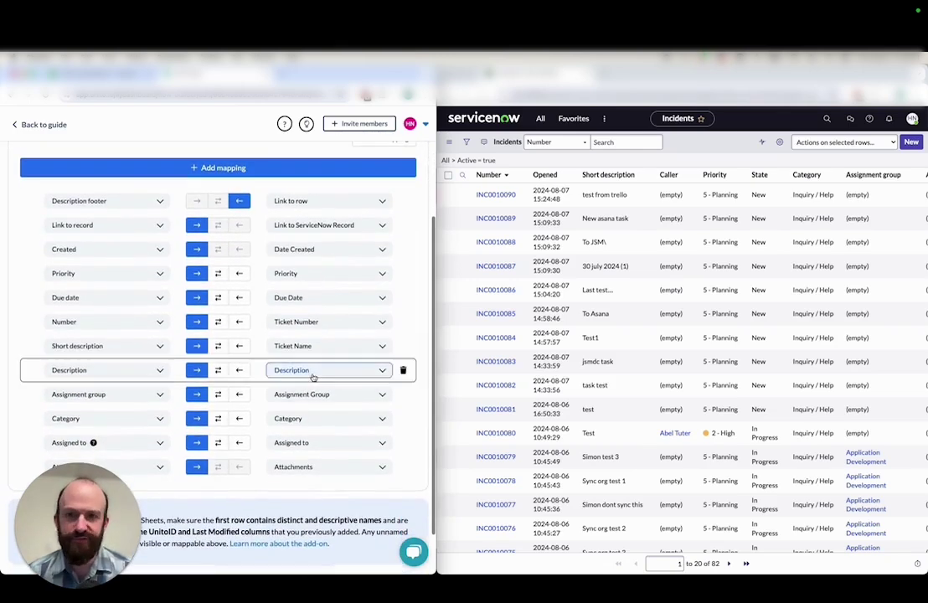
Make Description edits sync in both directions
{"action": "left_click", "coordinate": [217, 370]}
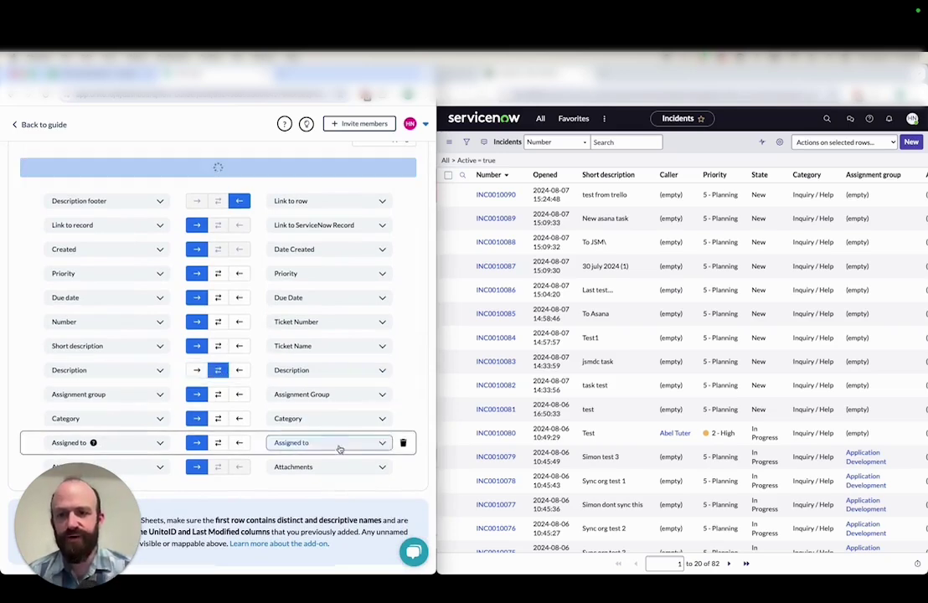
{"action": "scroll", "coordinate": [387, 461], "scroll_direction": "down", "scroll_amount": 2}
{"action": "scroll", "coordinate": [389, 466], "scroll_direction": "down", "scroll_amount": 1}
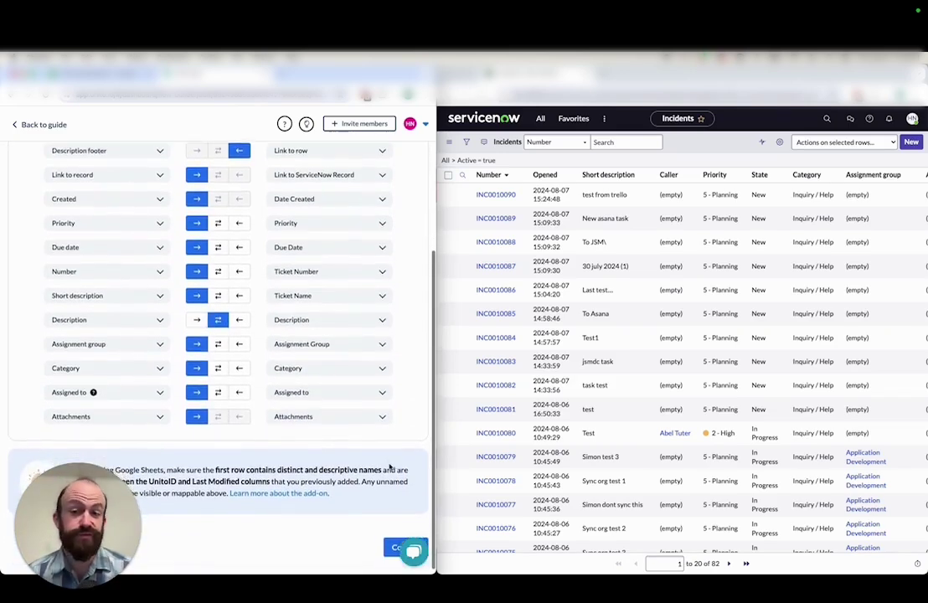
{"action": "scroll", "coordinate": [389, 466], "scroll_direction": "down", "scroll_amount": 1}
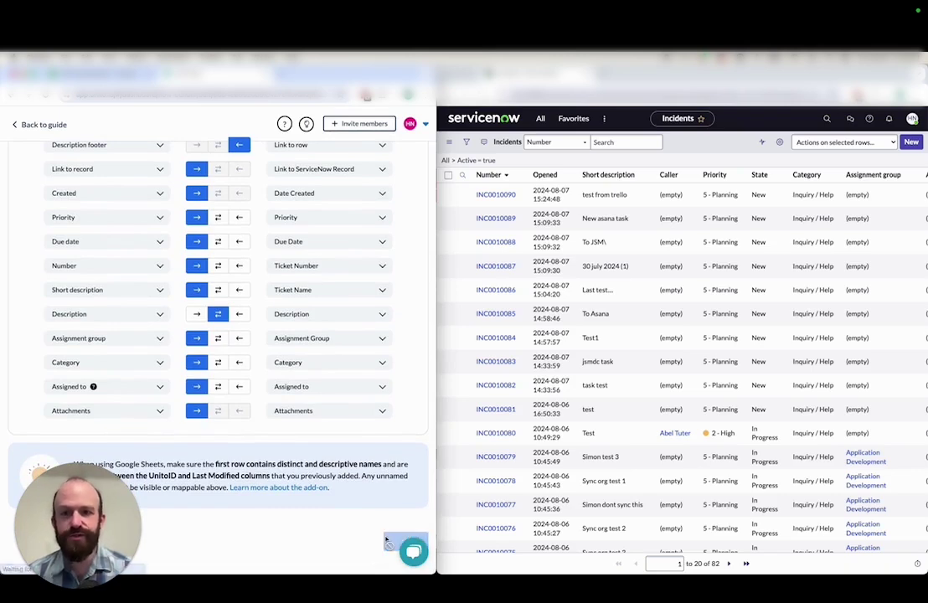
Launch the Incident Records → Database Tickets rows flow with auto sync enabled
{"action": "left_click", "coordinate": [387, 541]}
{"action": "left_click", "coordinate": [396, 443]}
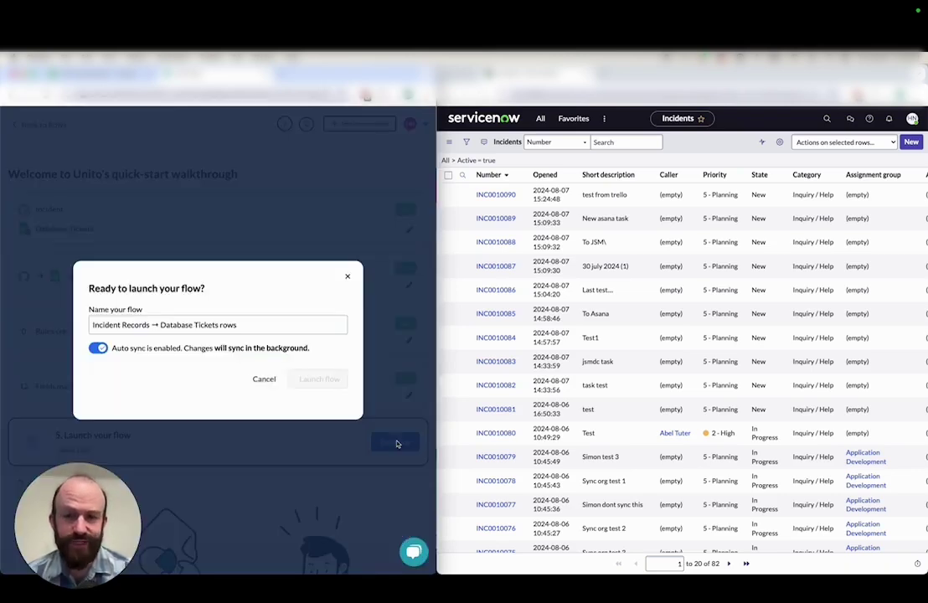
{"action": "left_click", "coordinate": [318, 379]}
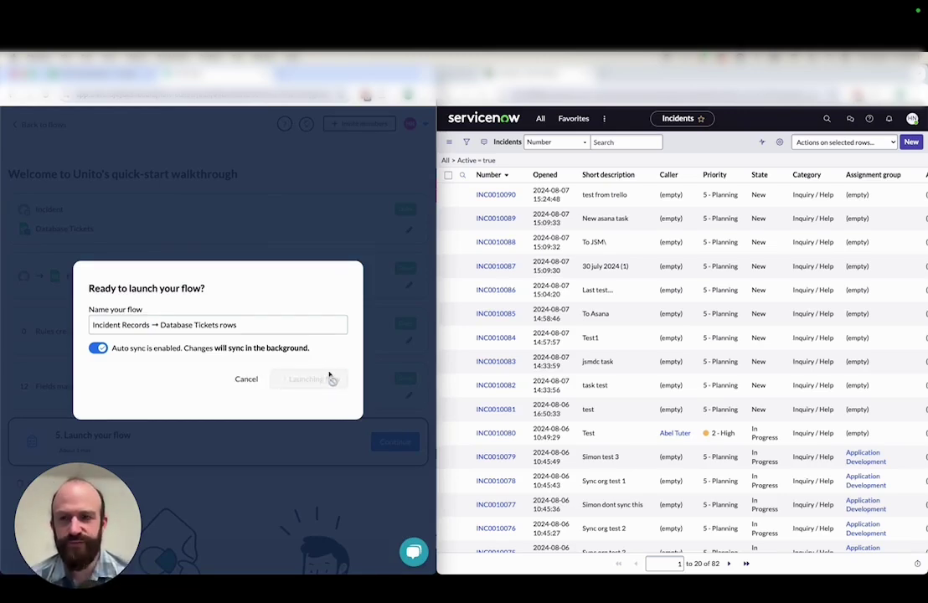
Widen column H so the Assignment Group value shows fully
{"action": "scroll", "coordinate": [227, 216], "scroll_direction": "down", "scroll_amount": 1}
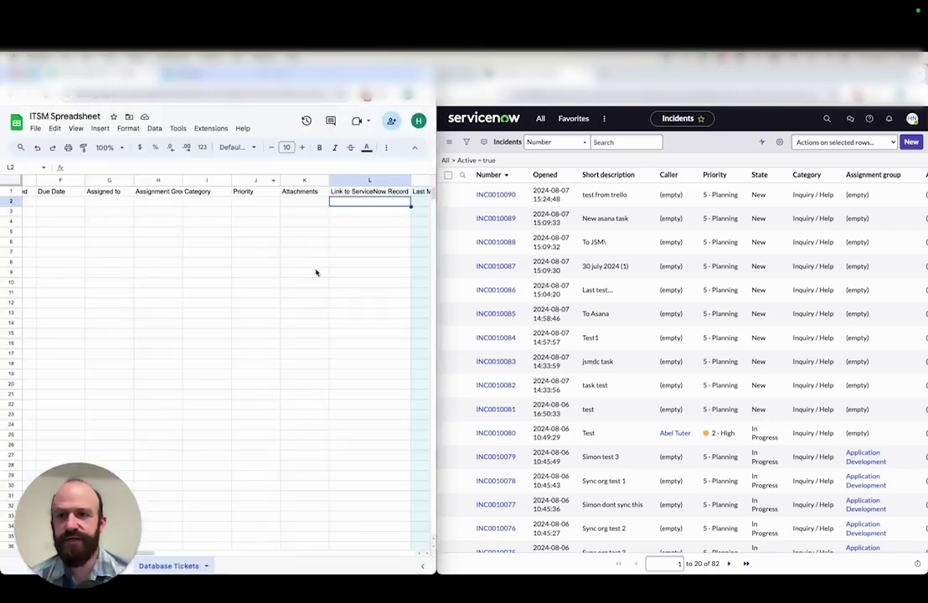
{"action": "scroll", "coordinate": [316, 272], "scroll_direction": "left", "scroll_amount": 5}
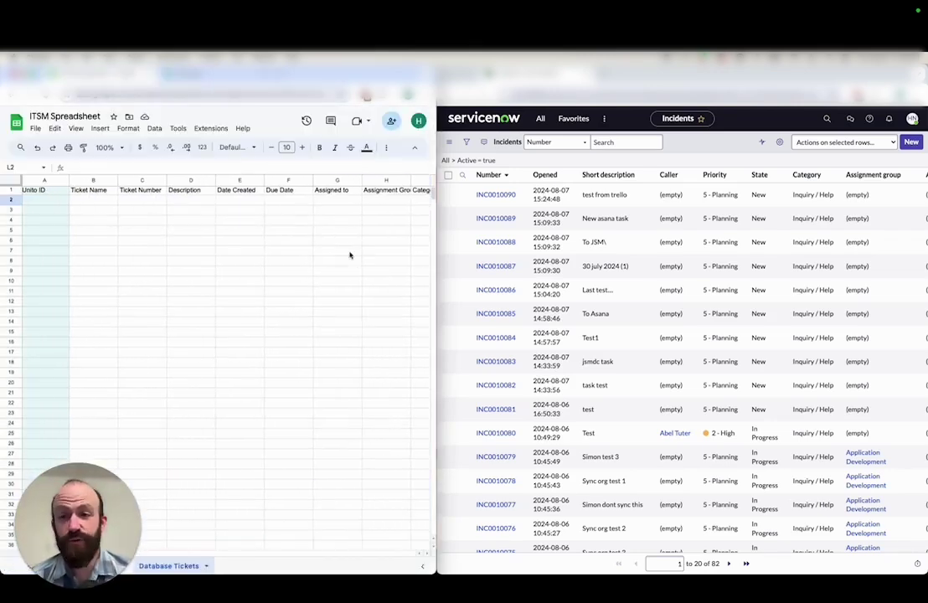
{"action": "scroll", "coordinate": [348, 255], "scroll_direction": "right", "scroll_amount": 2}
{"action": "left_click_drag", "start_coordinate": [361, 182], "coordinate": [384, 180]}
{"action": "scroll", "coordinate": [357, 217], "scroll_direction": "left", "scroll_amount": 2}
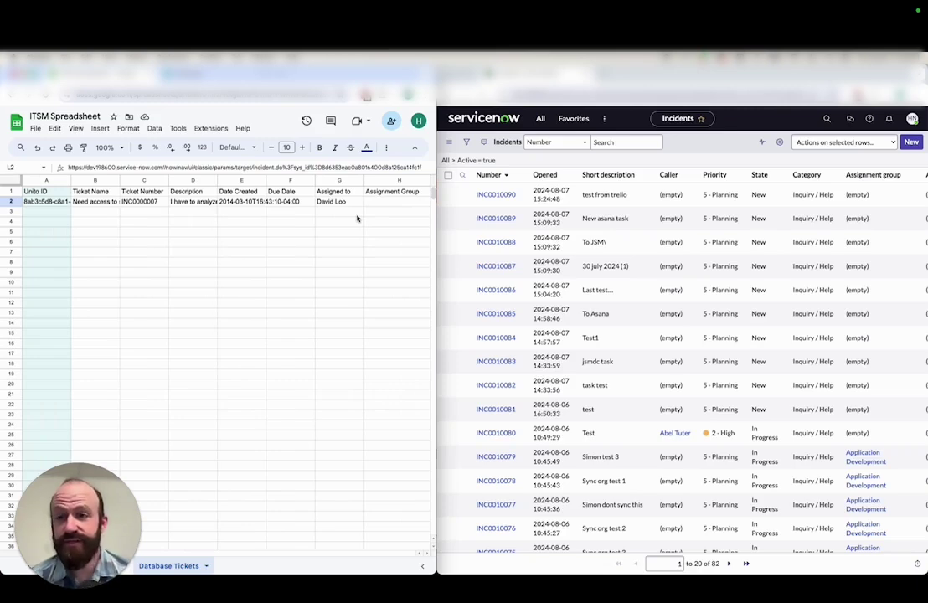
{"action": "scroll", "coordinate": [356, 218], "scroll_direction": "right", "scroll_amount": 5}
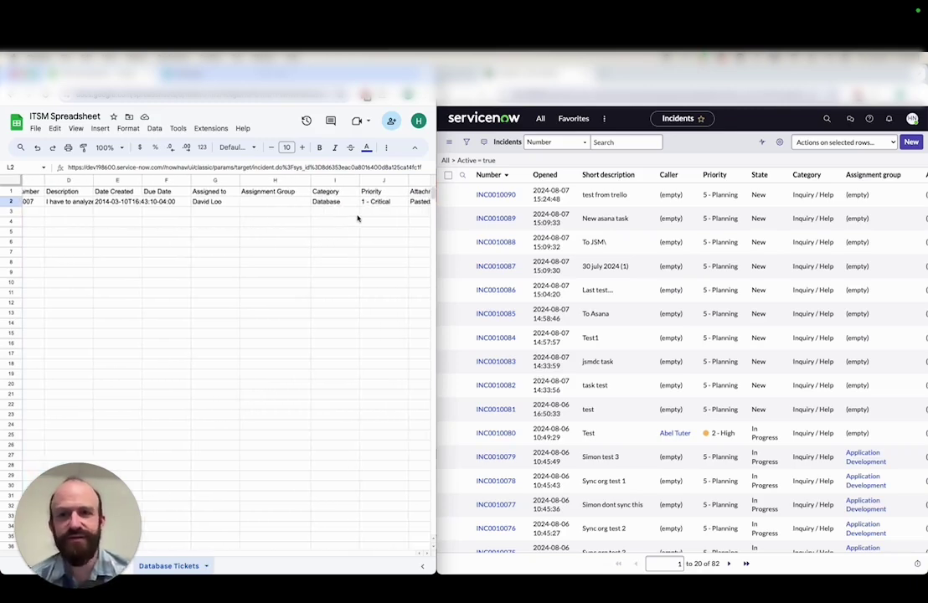
{"action": "scroll", "coordinate": [356, 218], "scroll_direction": "right", "scroll_amount": 4}
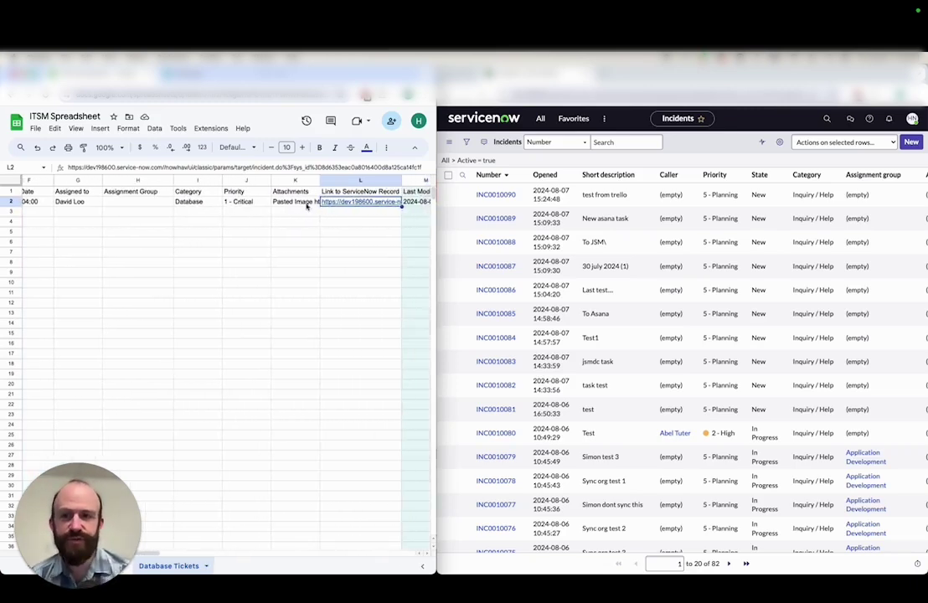
Copy the attachment URL from cell K2 and load it in a new browser tab
{"action": "left_click", "coordinate": [305, 204]}
{"action": "double_click", "coordinate": [312, 205]}
{"action": "left_click_drag", "start_coordinate": [313, 202], "coordinate": [322, 215]}
{"action": "key", "text": "super+c"}
{"action": "key", "text": "super+t"}
{"action": "key", "text": "super+v"}
{"action": "key", "text": "Return"}
Download the Pasted Image attachment and view it in Preview
{"action": "left_click", "coordinate": [730, 208]}
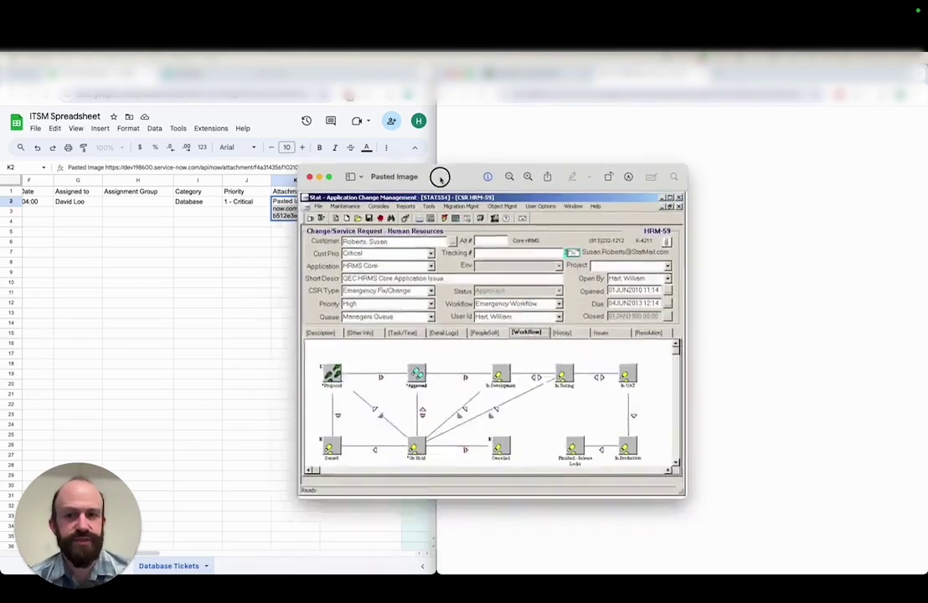
{"action": "left_click_drag", "start_coordinate": [442, 174], "coordinate": [529, 155]}
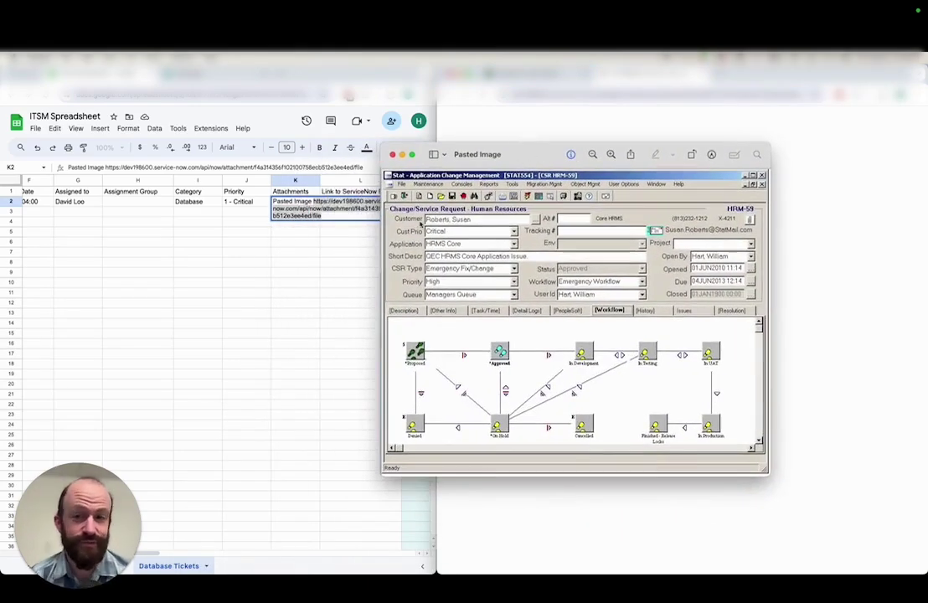
Close the image preview and return to the spreadsheet
{"action": "left_click", "coordinate": [393, 154]}
{"action": "left_click", "coordinate": [356, 202]}
{"action": "scroll", "coordinate": [275, 224], "scroll_direction": "left", "scroll_amount": 5}
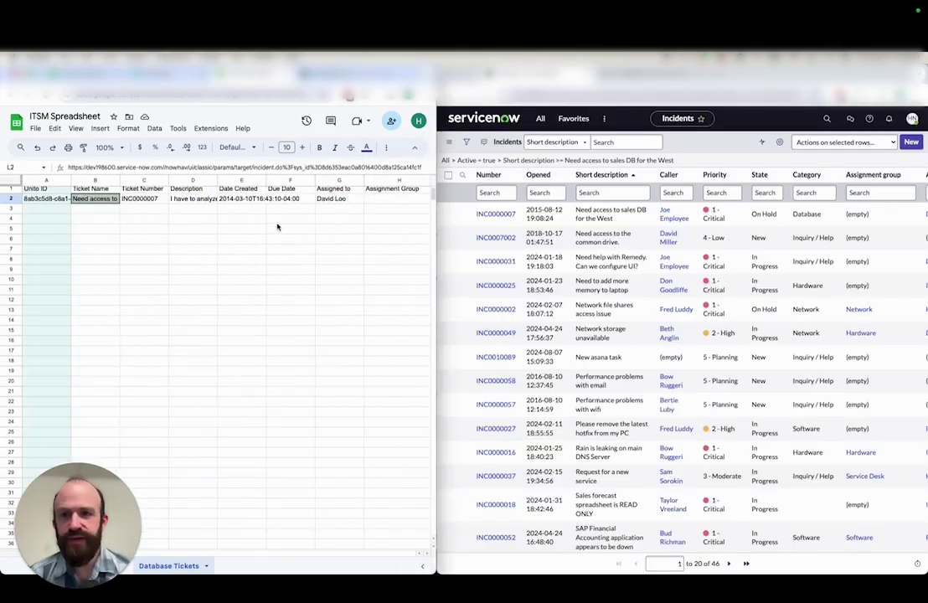
{"action": "left_click", "coordinate": [294, 211]}
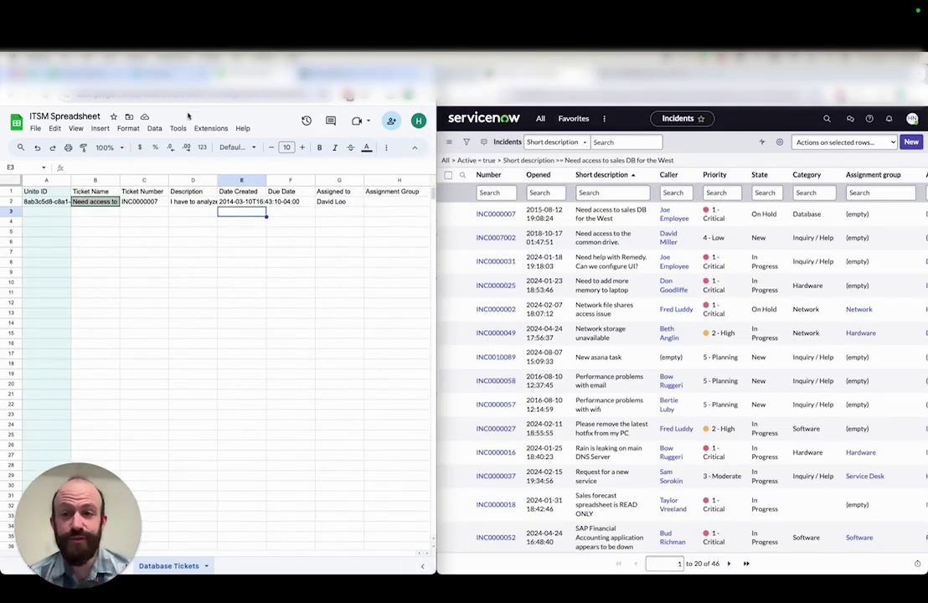
Filter the ServiceNow incident list by Category 'data' so only Database incidents show
{"action": "left_click", "coordinate": [149, 66]}
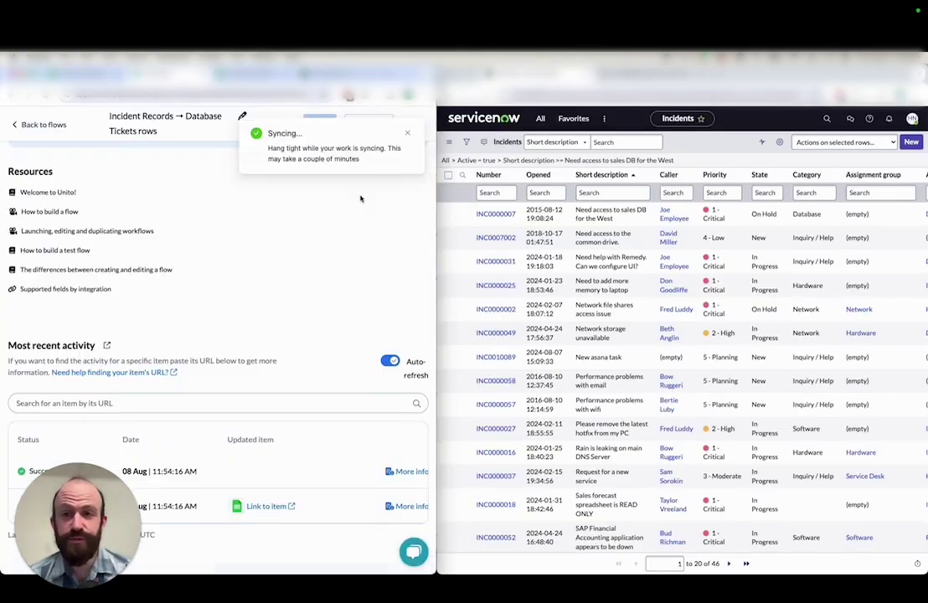
{"action": "left_click", "coordinate": [811, 192]}
{"action": "type", "text": "database"}
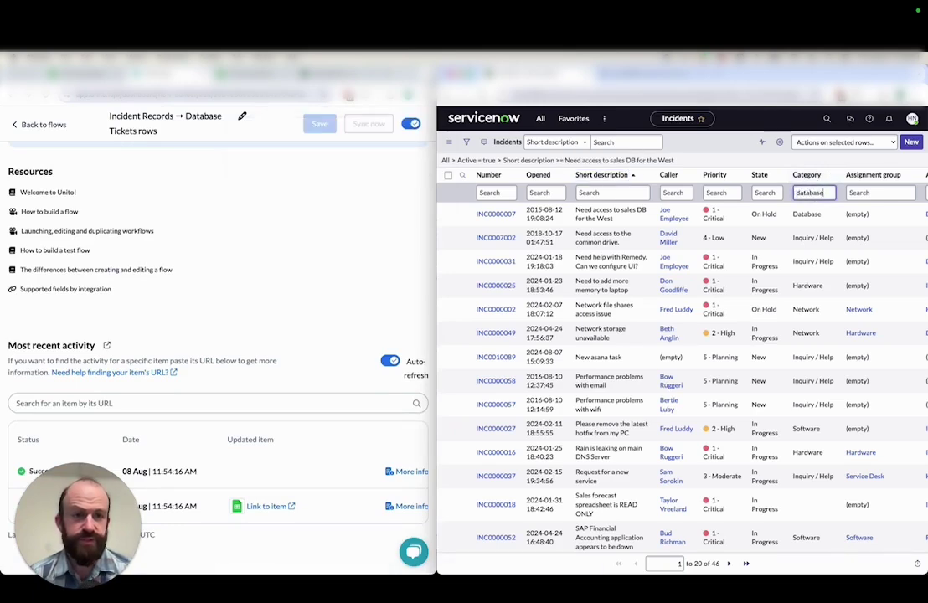
{"action": "key", "text": "Return"}
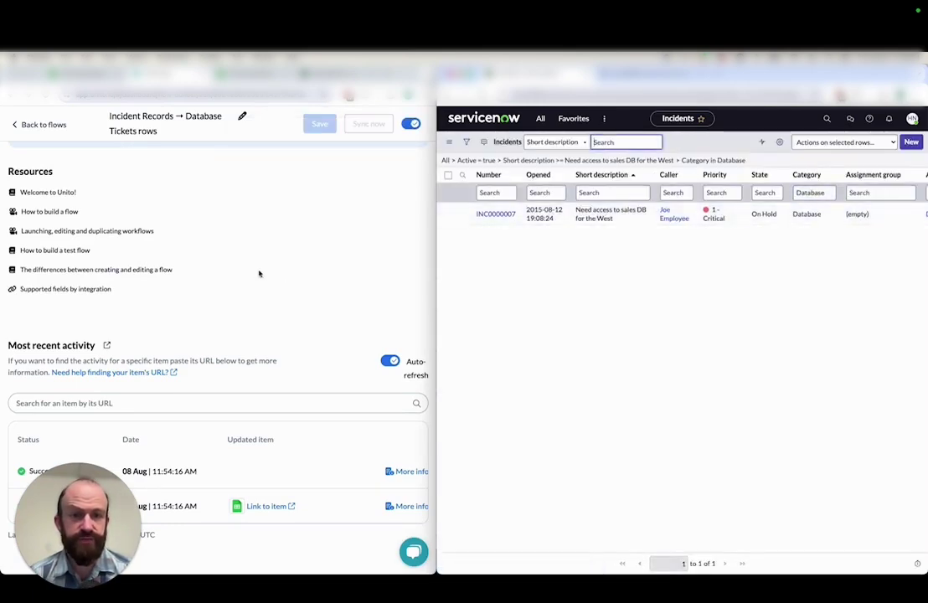
{"action": "left_click", "coordinate": [226, 73]}
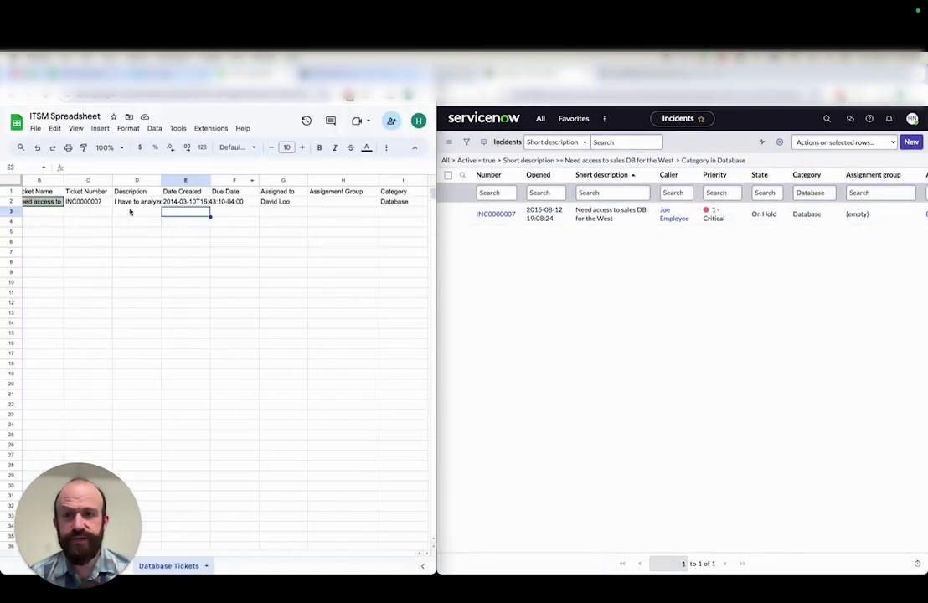
Edit the D2 description: 'but' becomes 'and I', 'unable' becomes 'now able', 'get to see the' becomes 'access'
{"action": "double_click", "coordinate": [132, 202]}
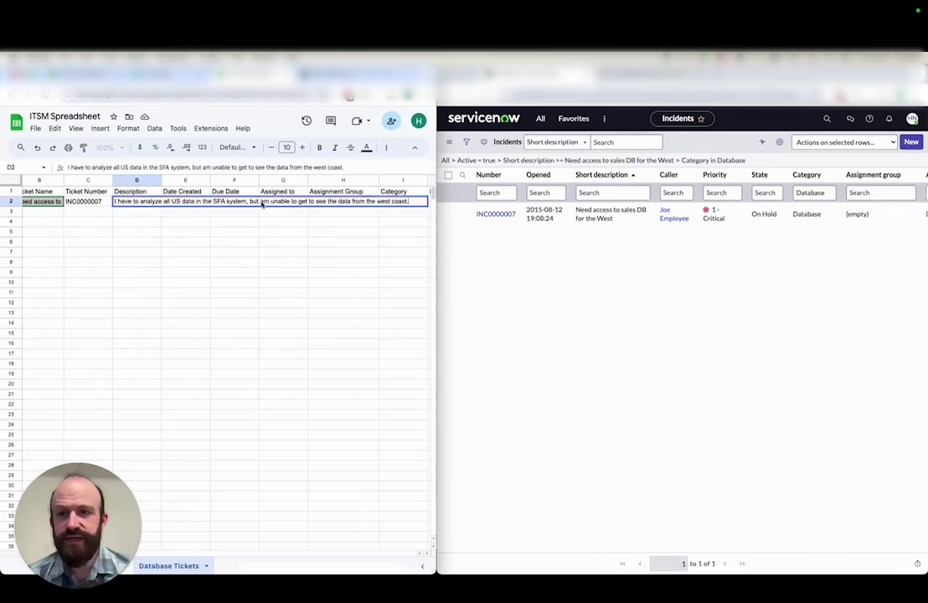
{"action": "left_click", "coordinate": [253, 203]}
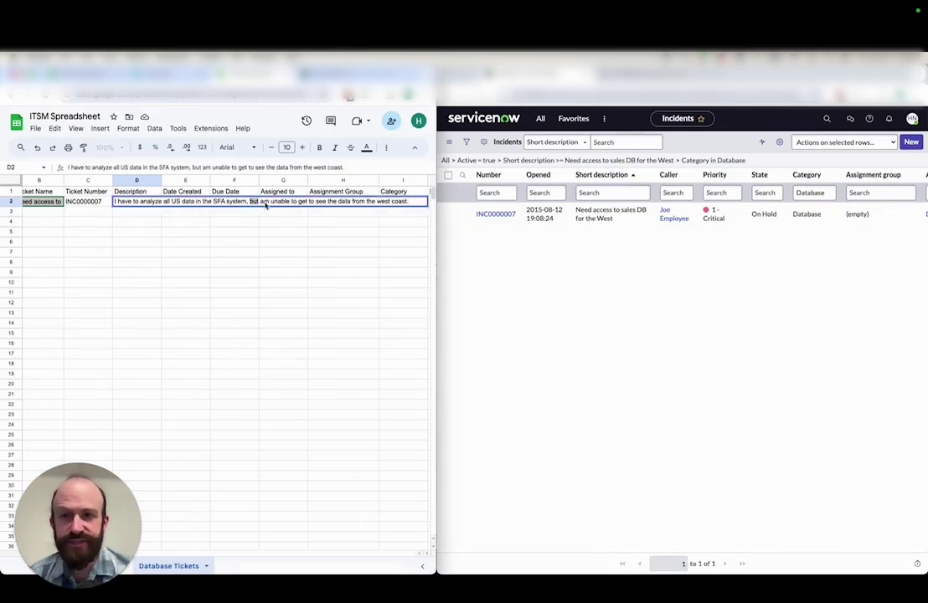
{"action": "type", "text": "and I"}
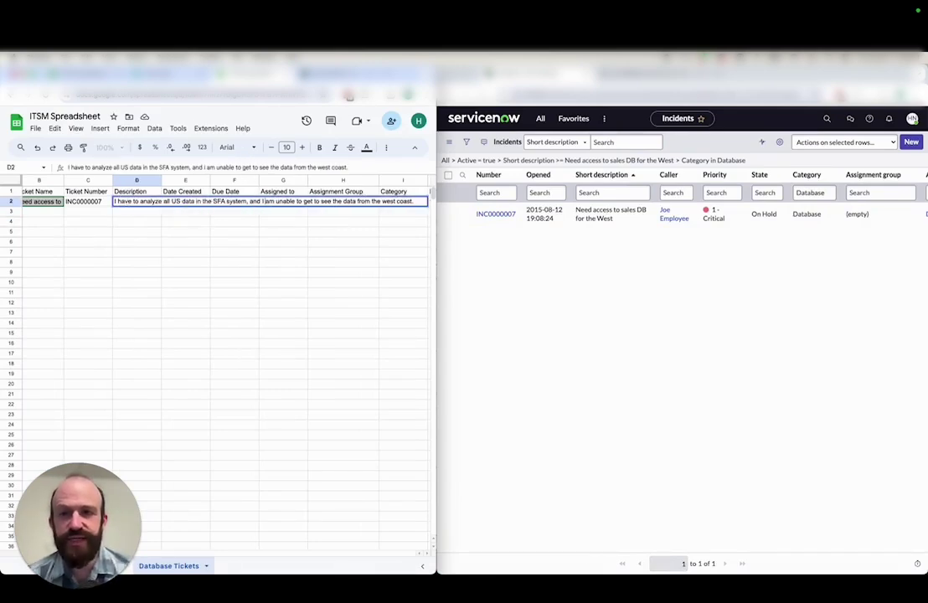
{"action": "key", "text": "Delete"}
{"action": "key", "text": "Delete"}
{"action": "type", "text": "now"}
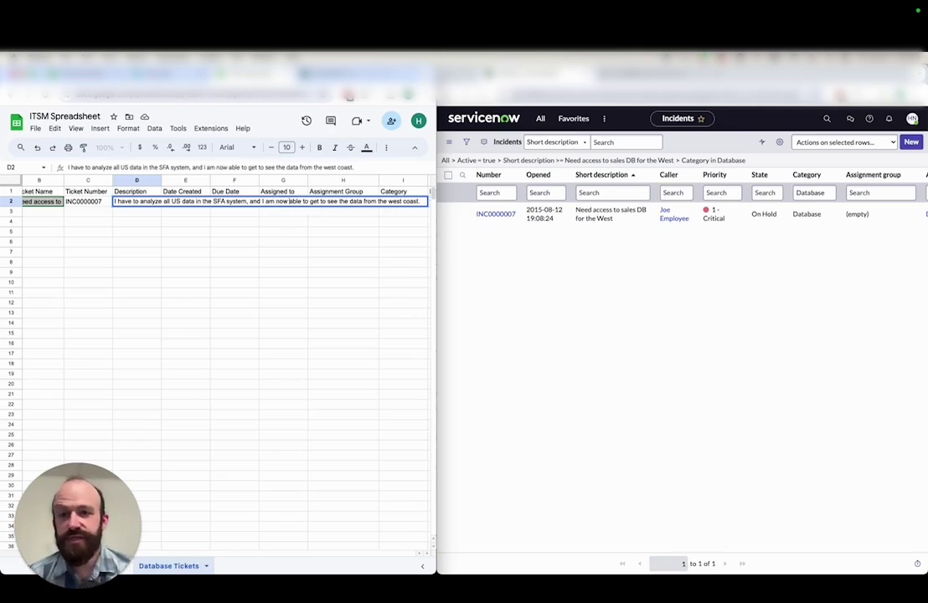
{"action": "left_click_drag", "start_coordinate": [310, 202], "coordinate": [344, 201]}
{"action": "type", "text": "access"}
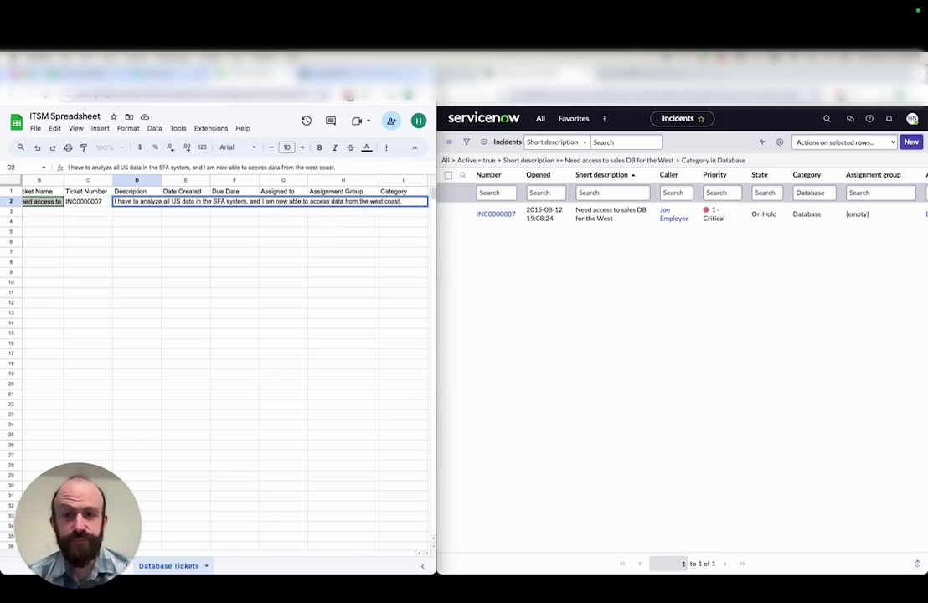
{"action": "key", "text": "Return"}
Change 'have to analyze' to 'analyzed' in the D2 description
{"action": "left_click", "coordinate": [129, 201]}
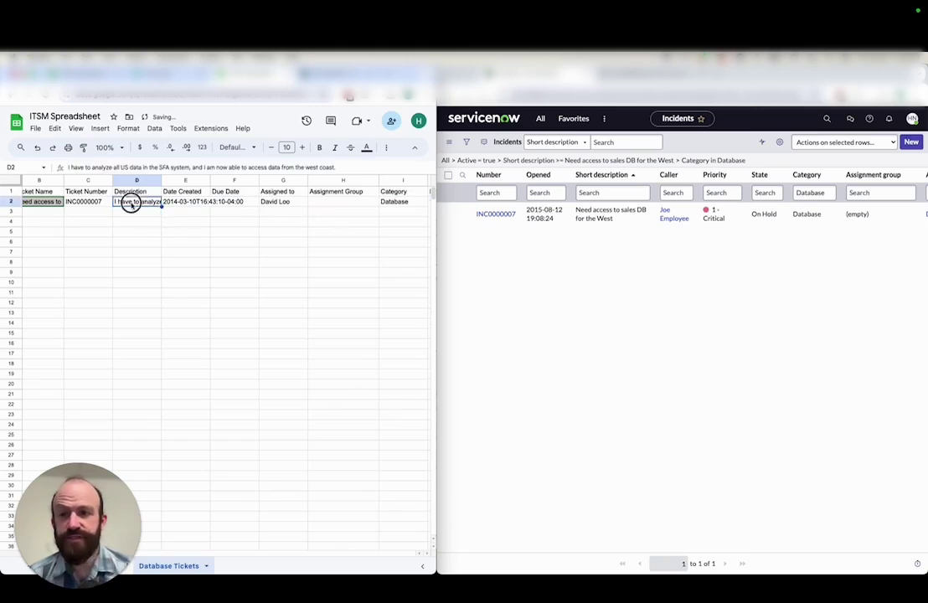
{"action": "double_click", "coordinate": [135, 202]}
{"action": "key", "text": "BackSpace"}
{"action": "key", "text": "BackSpace"}
{"action": "key", "text": "BackSpace"}
{"action": "key", "text": "BackSpace"}
{"action": "key", "text": "BackSpace"}
{"action": "key", "text": "BackSpace"}
{"action": "key", "text": "BackSpace"}
{"action": "key", "text": "BackSpace"}
{"action": "left_click", "coordinate": [149, 201]}
{"action": "type", "text": "d"}
{"action": "key", "text": "Return"}
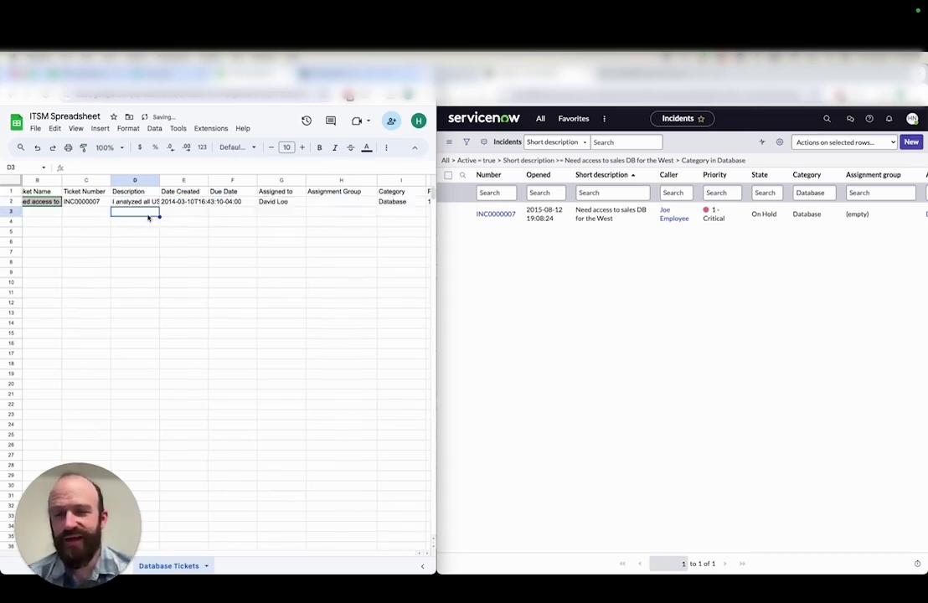
{"action": "left_click", "coordinate": [293, 65]}
Run Sync now and open incident INC0000007 from the newest recent-activity entry
{"action": "left_click", "coordinate": [69, 123]}
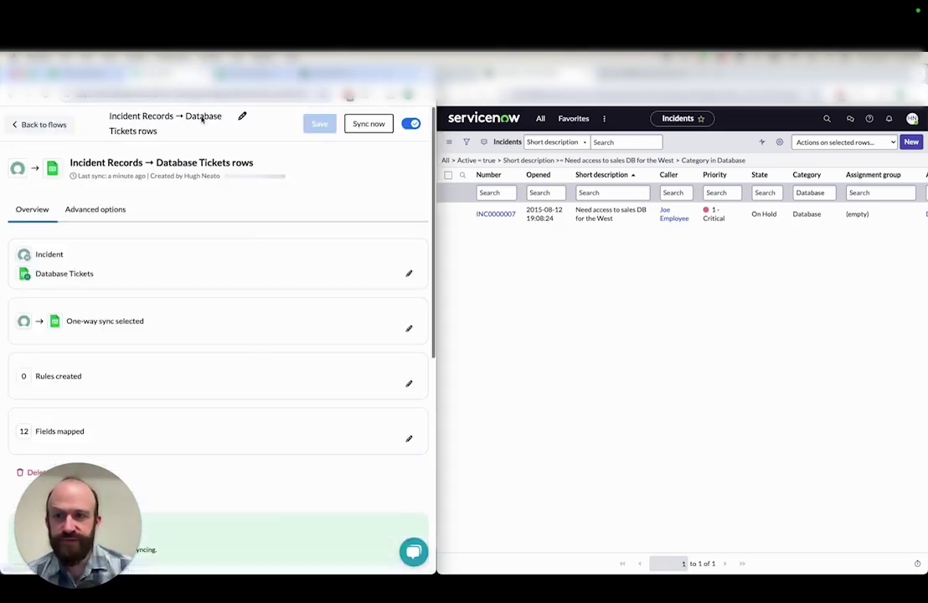
{"action": "left_click", "coordinate": [373, 124]}
{"action": "scroll", "coordinate": [379, 204], "scroll_direction": "down", "scroll_amount": 10}
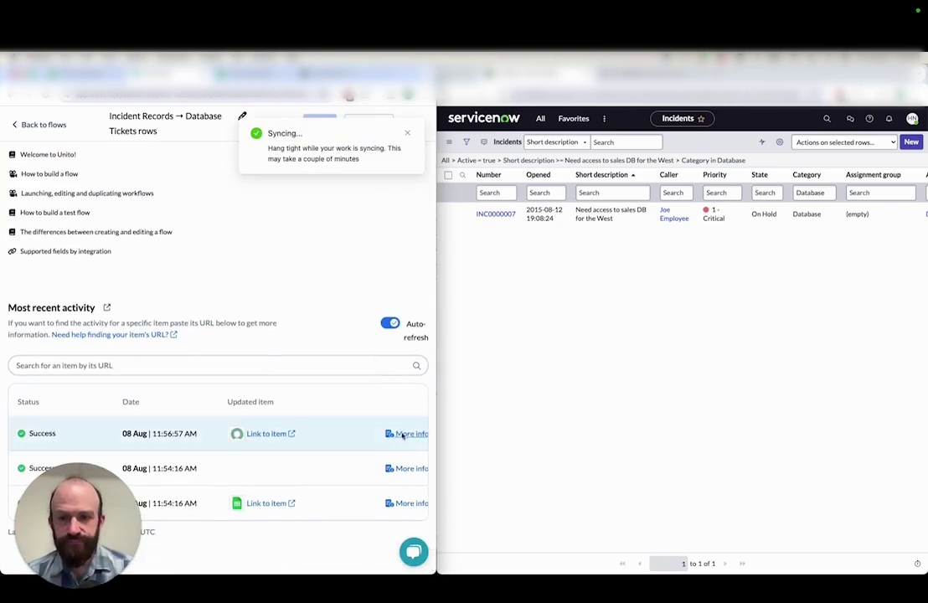
{"action": "left_click", "coordinate": [407, 432]}
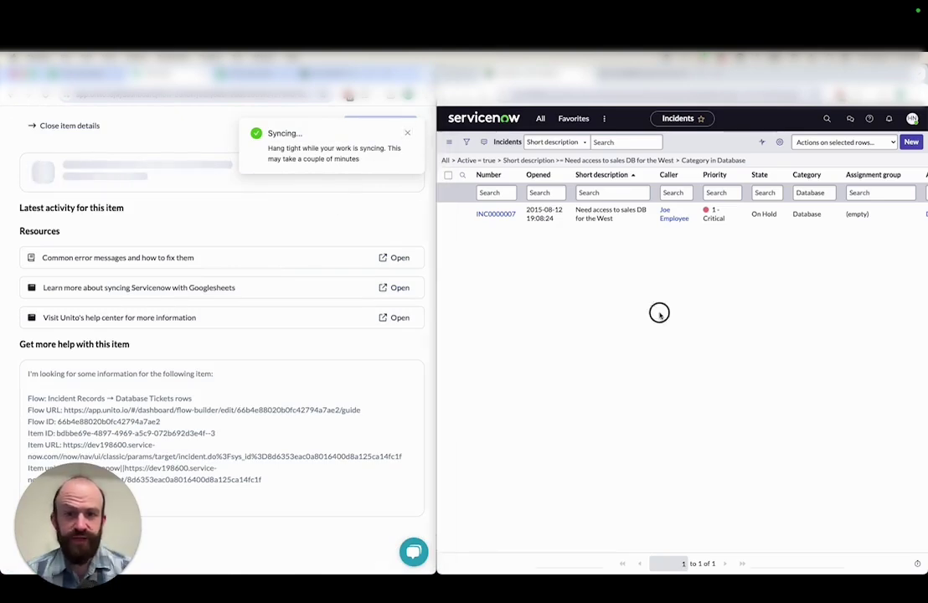
{"action": "left_click", "coordinate": [499, 215]}
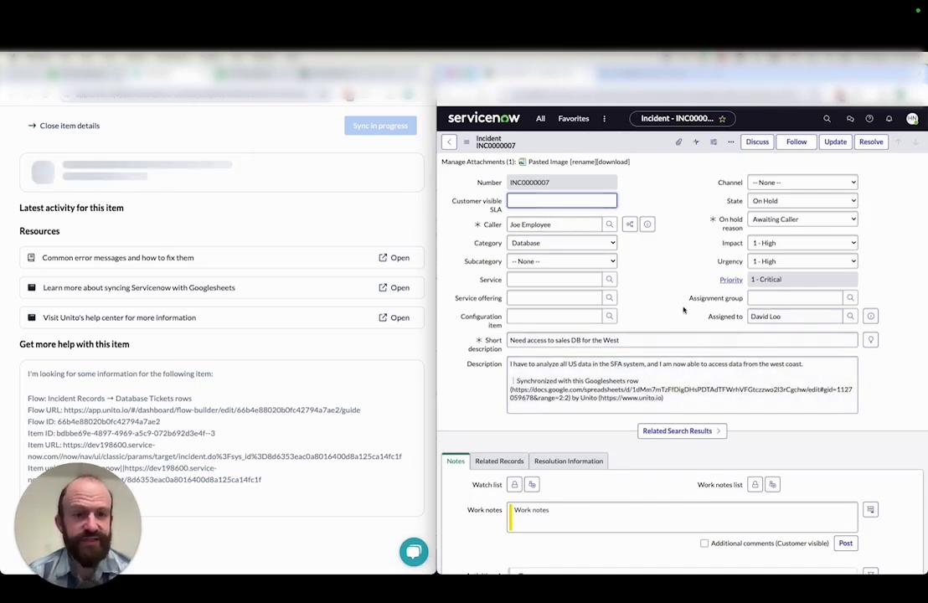
{"action": "left_click", "coordinate": [50, 125]}
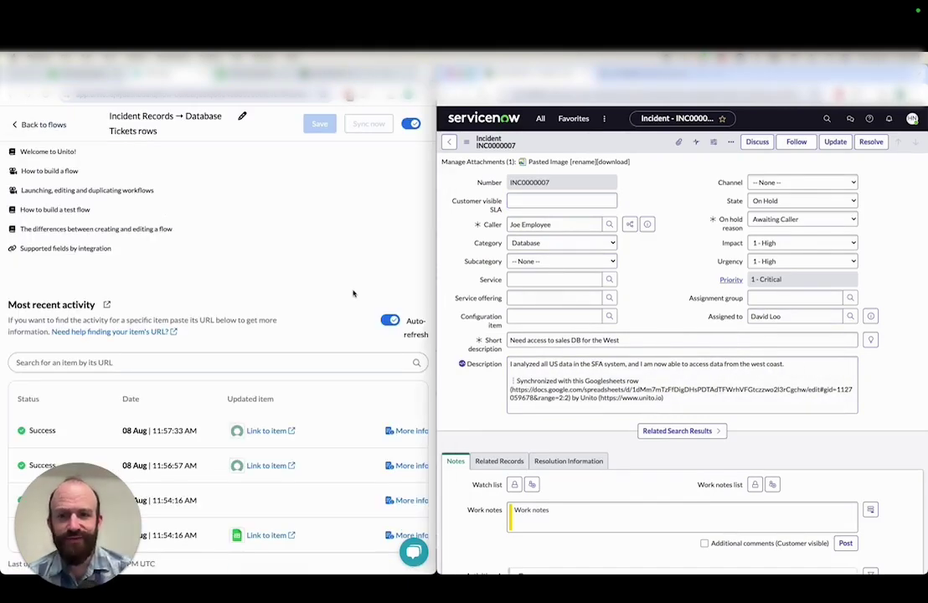